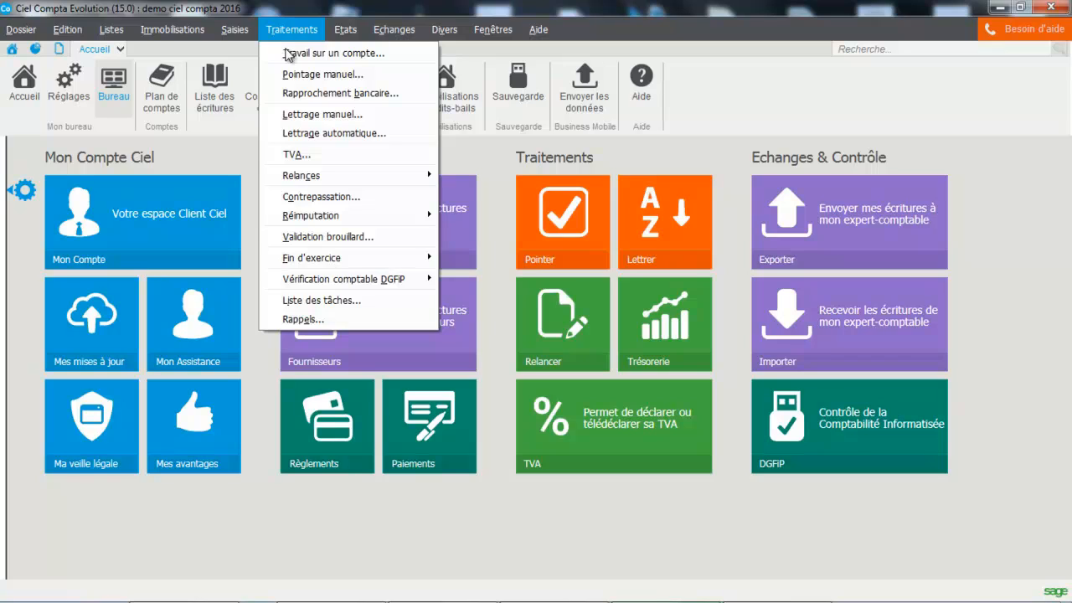
{"action": "mouse_move", "coordinate": [295, 219]}
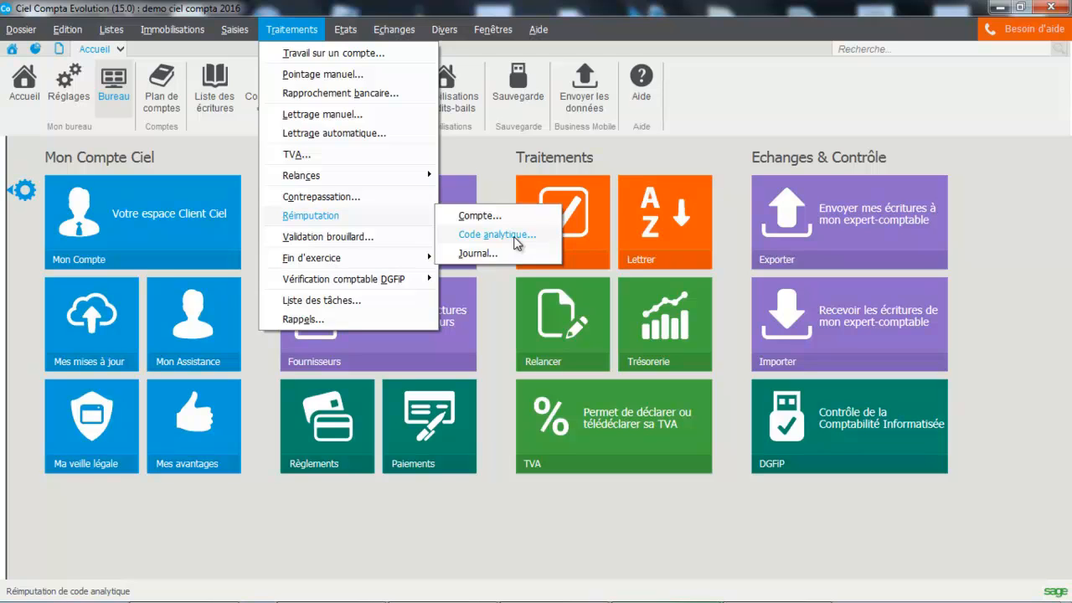
{"action": "left_click", "coordinate": [481, 216]}
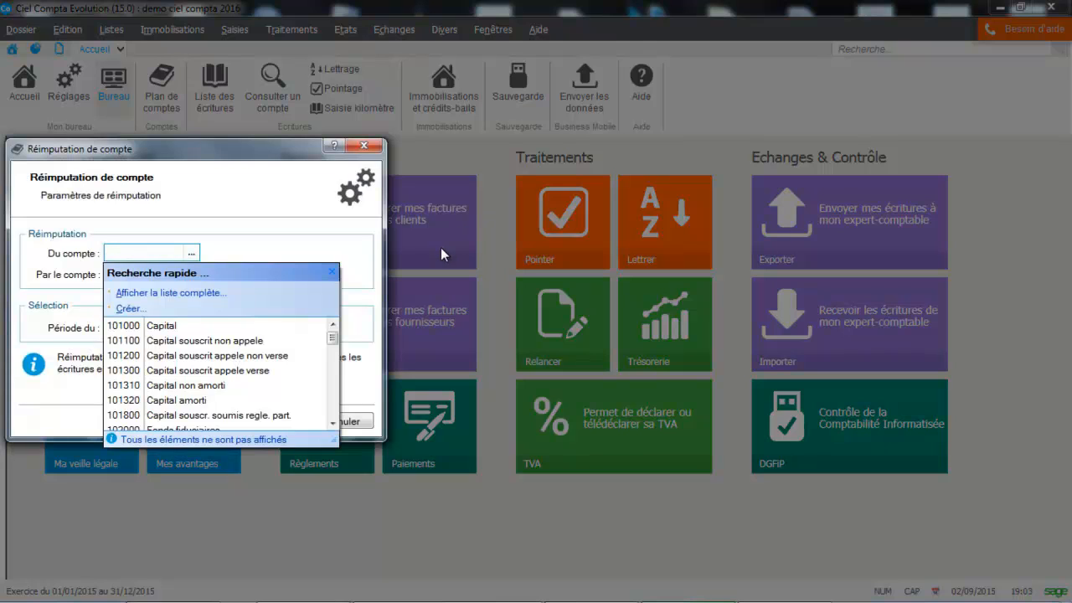
{"action": "left_click", "coordinate": [332, 272]}
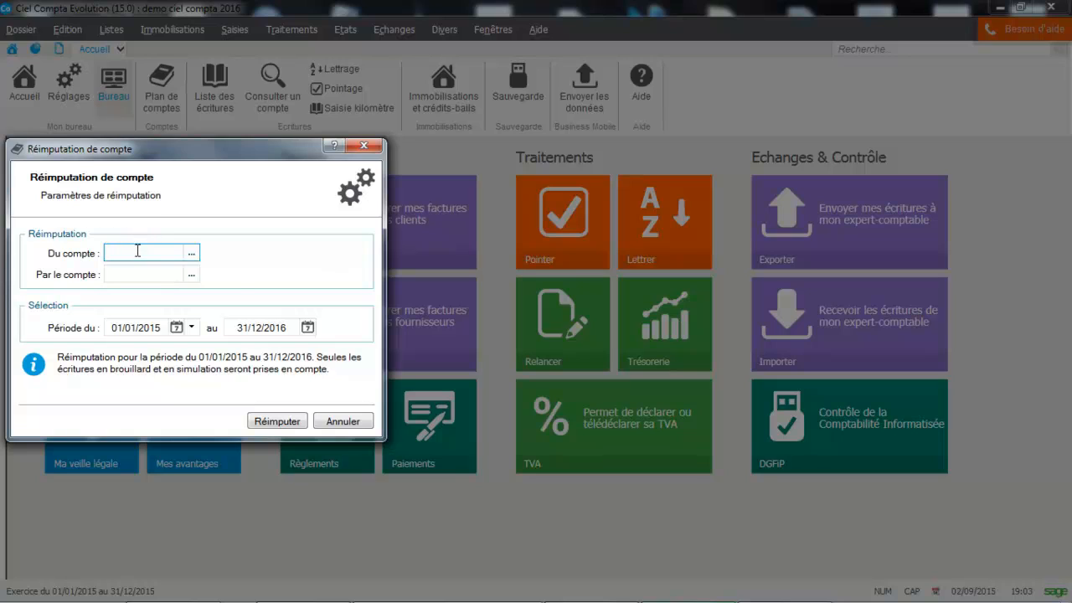
{"action": "left_click", "coordinate": [175, 327]}
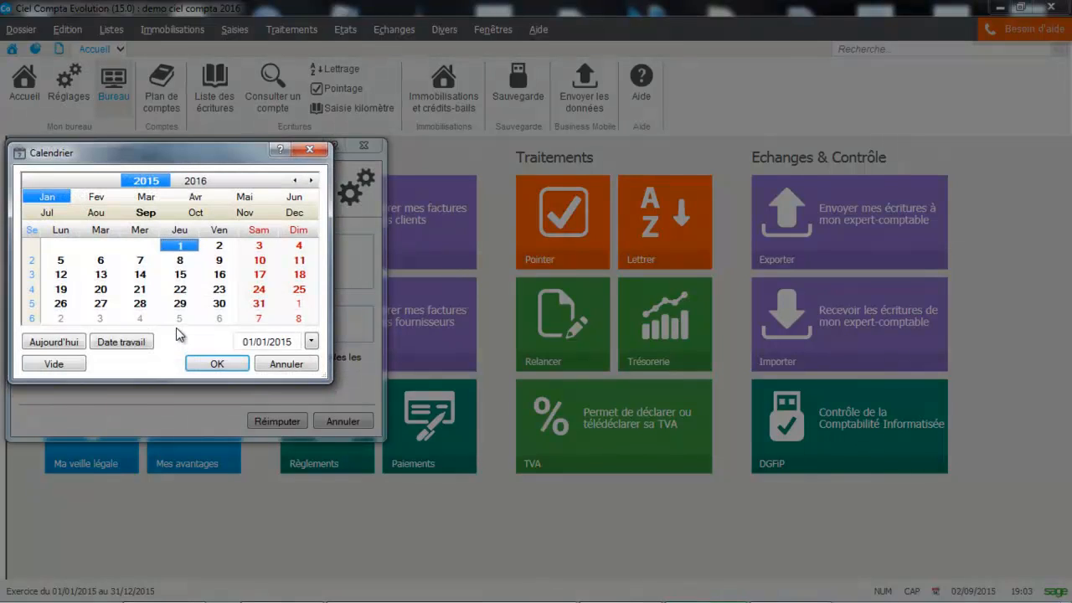
{"action": "left_click", "coordinate": [286, 366]}
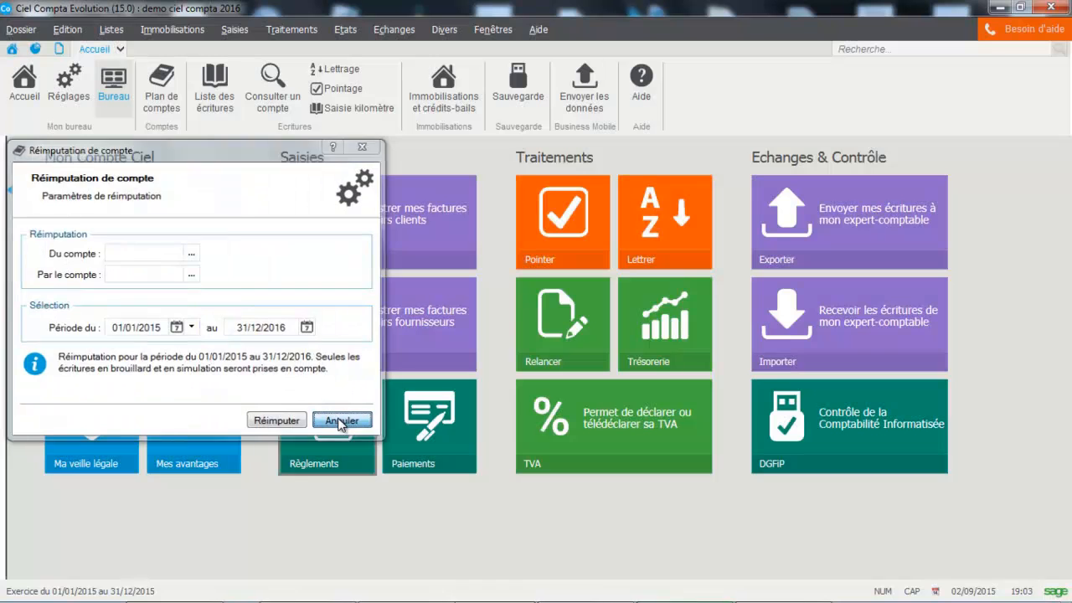
{"action": "left_click", "coordinate": [342, 421]}
Display the list of accounting entries with the journal filter set to Tous
{"action": "left_click", "coordinate": [112, 30]}
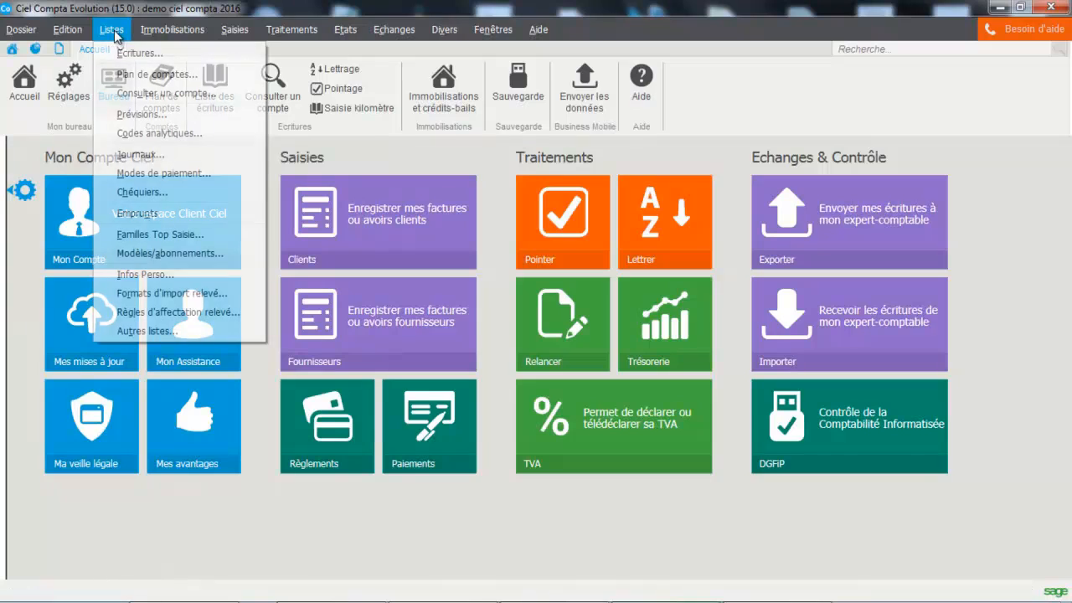
{"action": "left_click", "coordinate": [122, 52]}
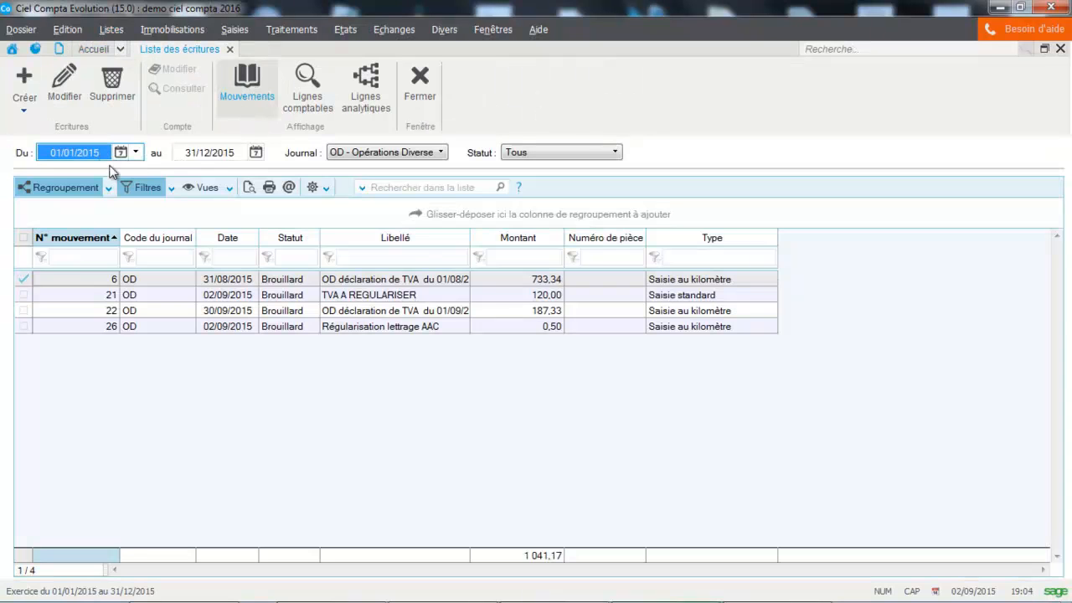
{"action": "left_click", "coordinate": [360, 152]}
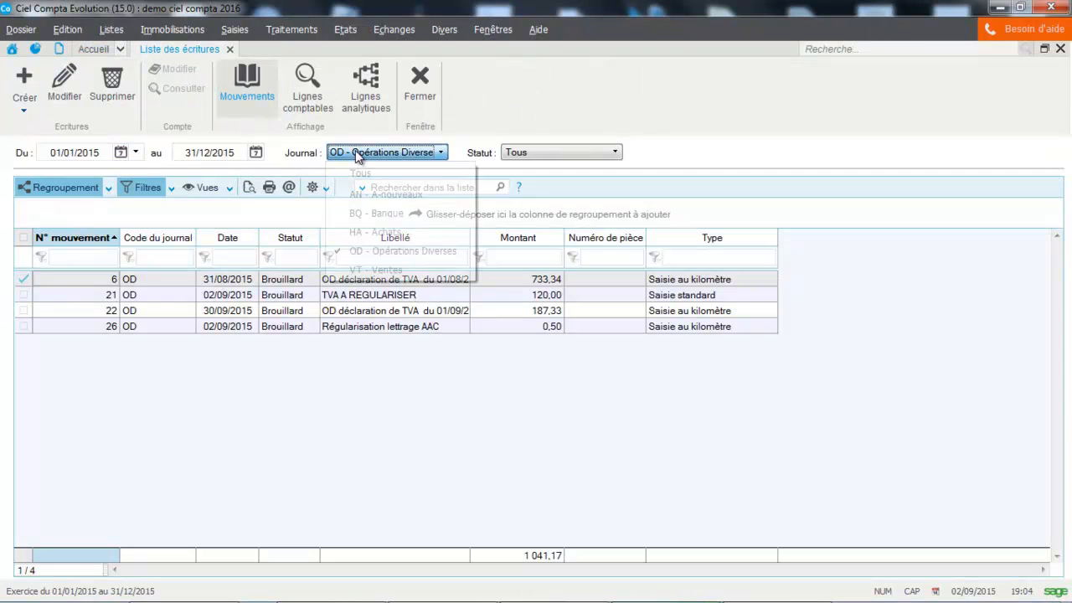
{"action": "left_click", "coordinate": [355, 174]}
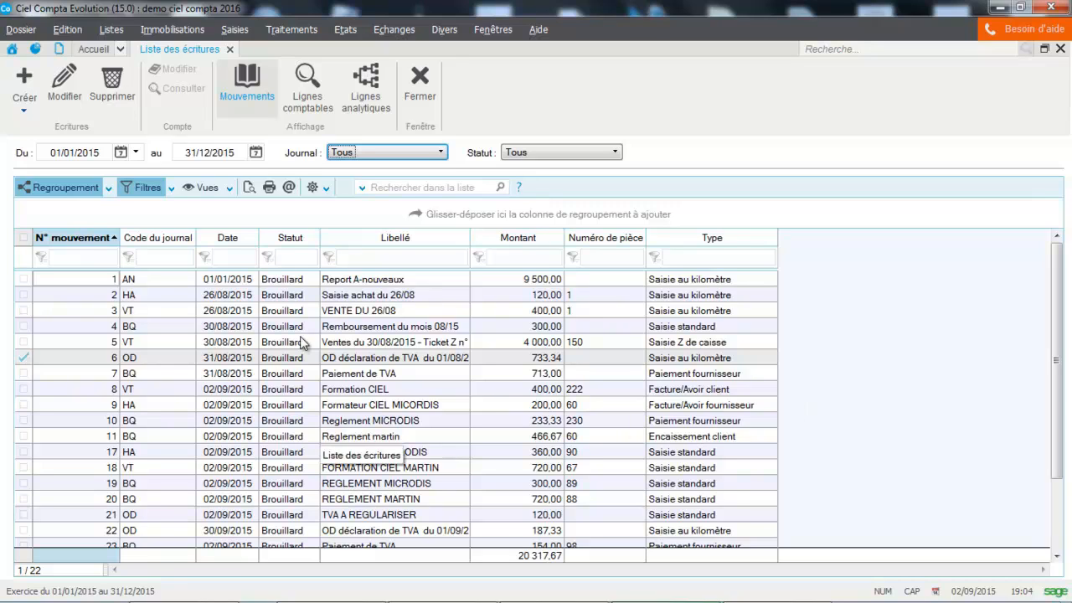
Open the VENTE DU 26/08 entry to examine the account numbers on its lines, and return to the entries list
{"action": "double_click", "coordinate": [253, 311]}
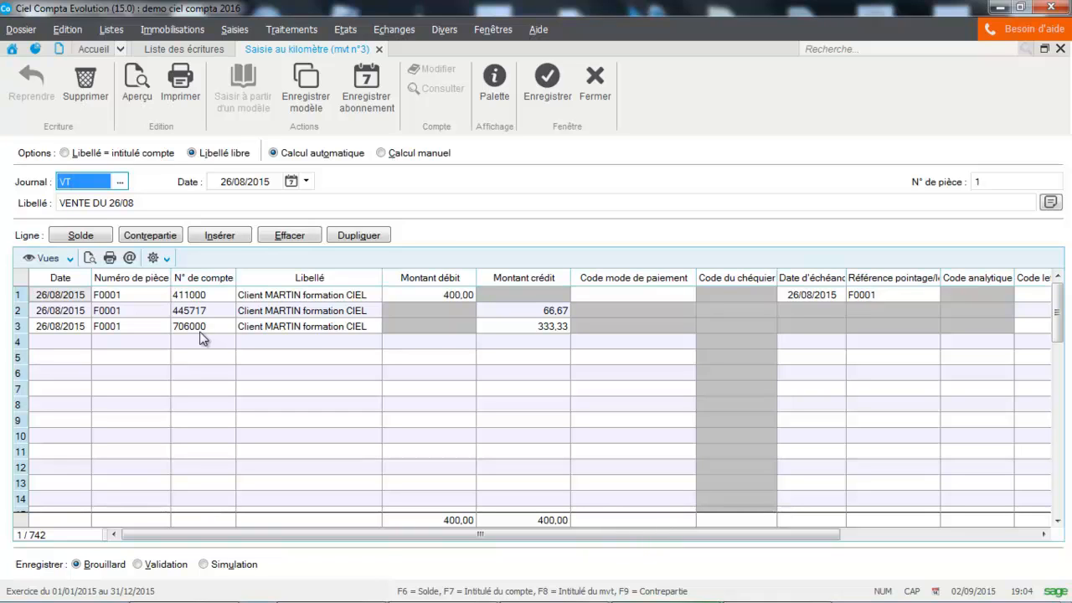
{"action": "left_click", "coordinate": [542, 94]}
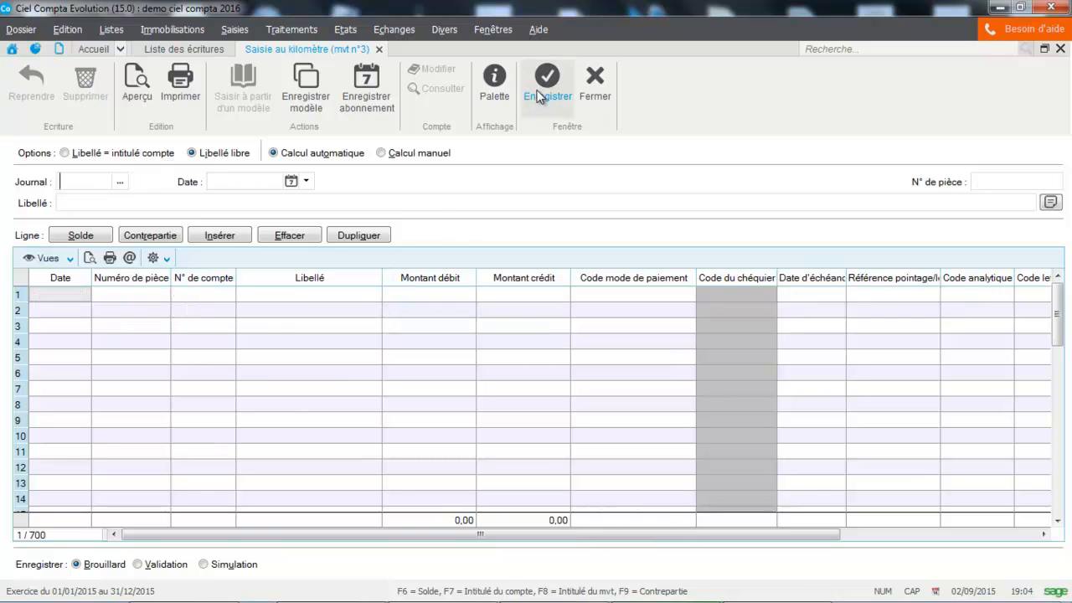
{"action": "left_click", "coordinate": [282, 30]}
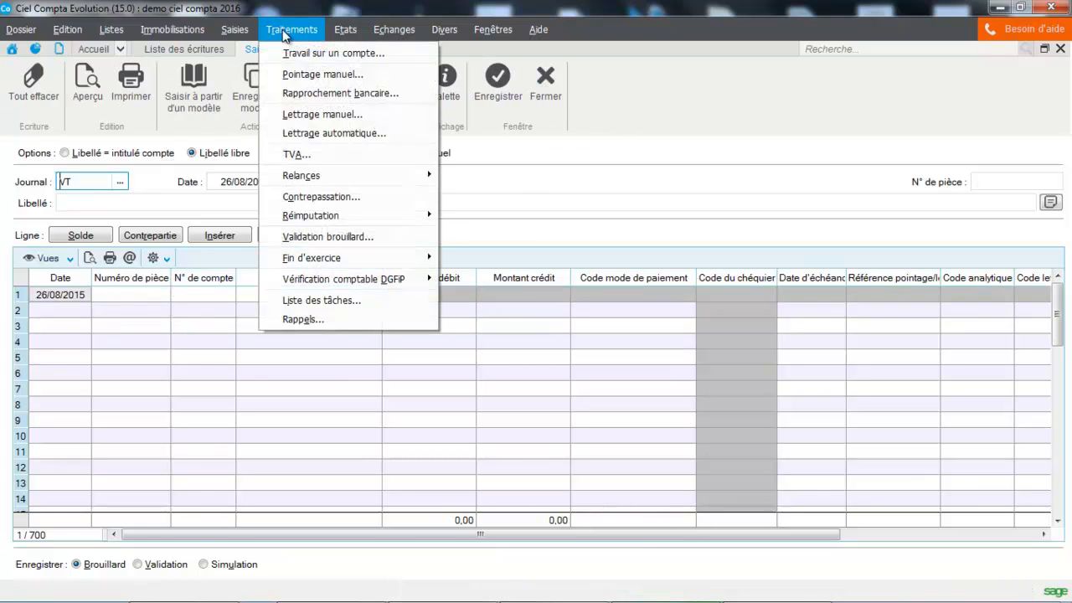
{"action": "left_click", "coordinate": [529, 191]}
{"action": "left_click", "coordinate": [536, 90]}
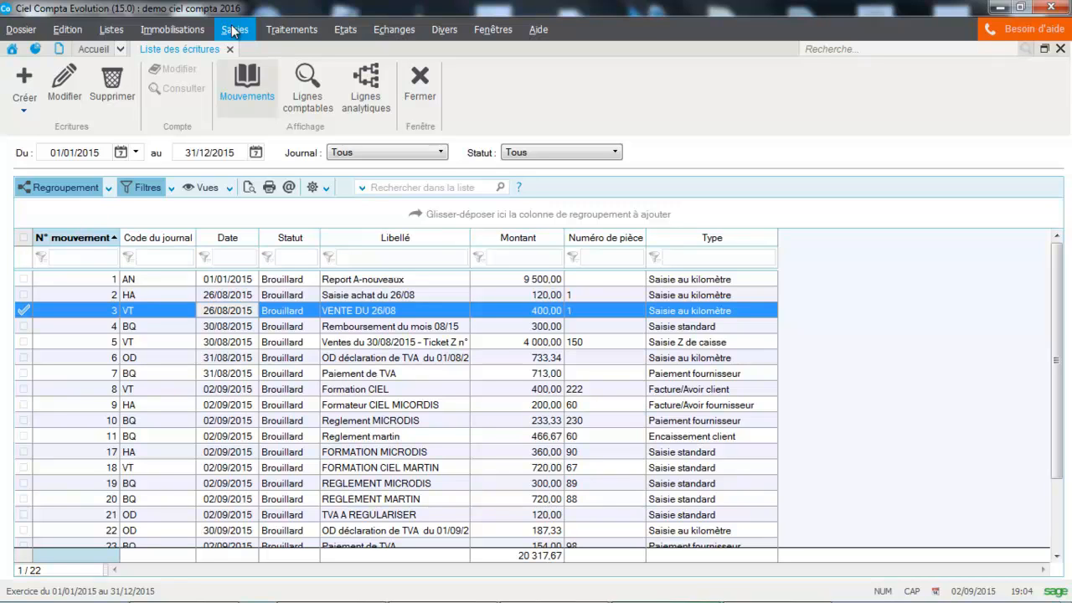
Set up an account reallocation (Réimputation de compte) from account 706000 Prestations de services to account 707000 Ventes de marchandises
{"action": "left_click", "coordinate": [297, 29]}
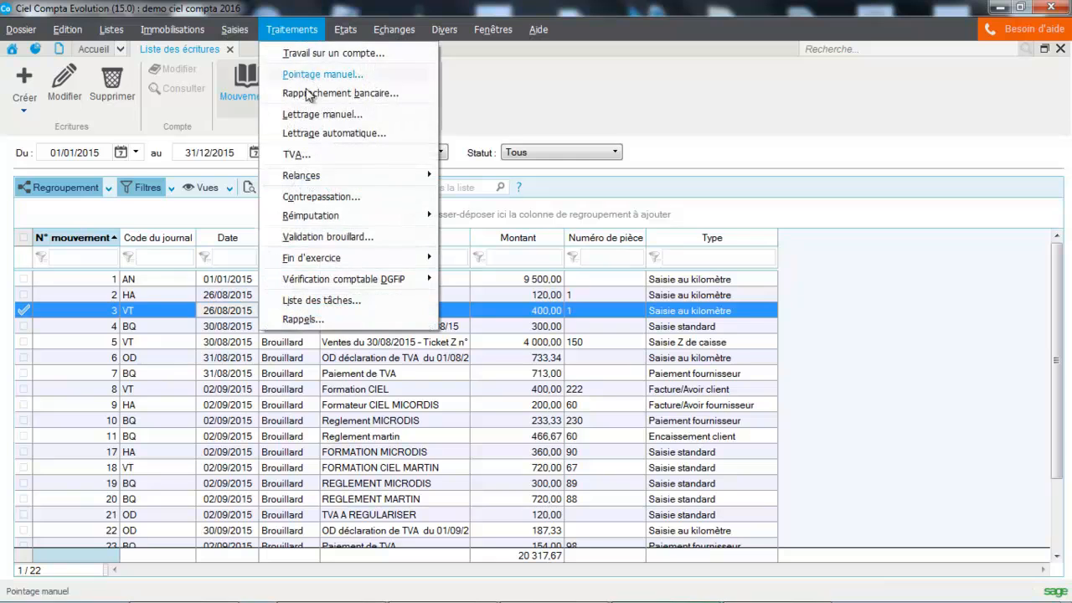
{"action": "mouse_move", "coordinate": [307, 220]}
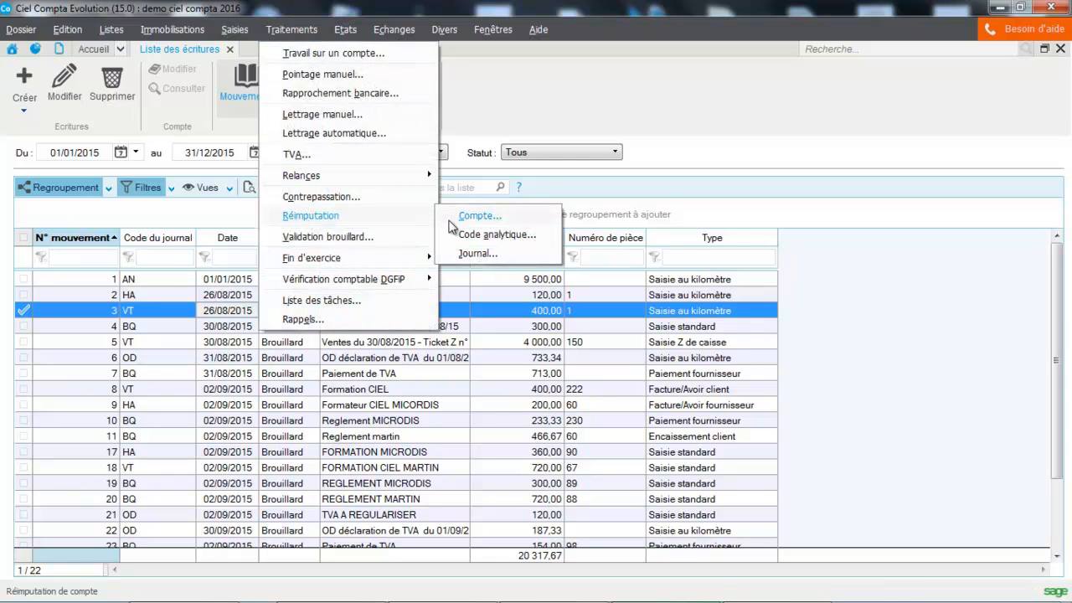
{"action": "left_click", "coordinate": [449, 219]}
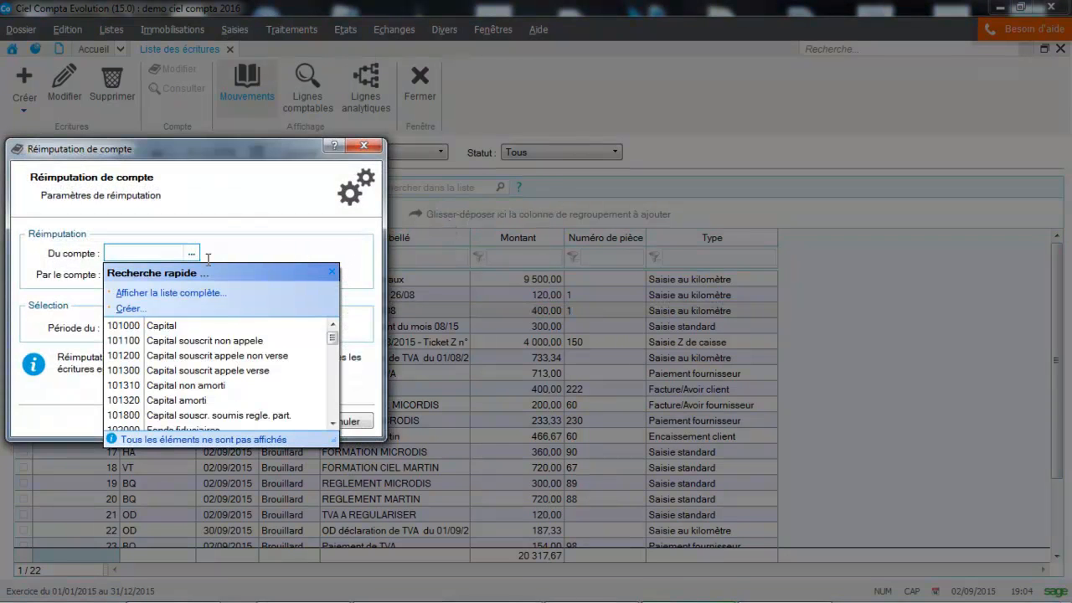
{"action": "type", "text": "7"}
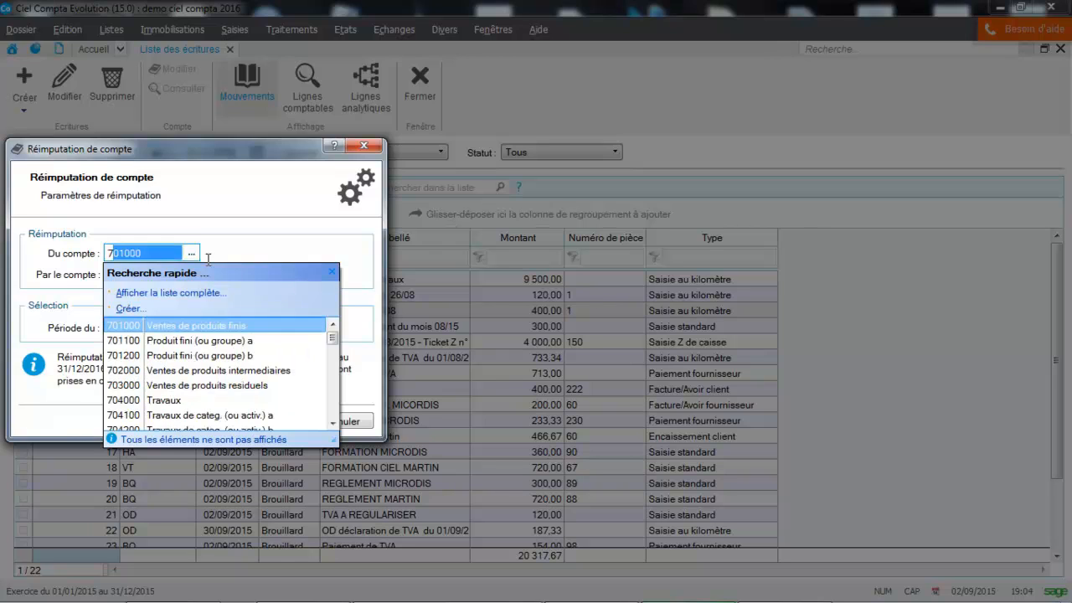
{"action": "type", "text": "06"}
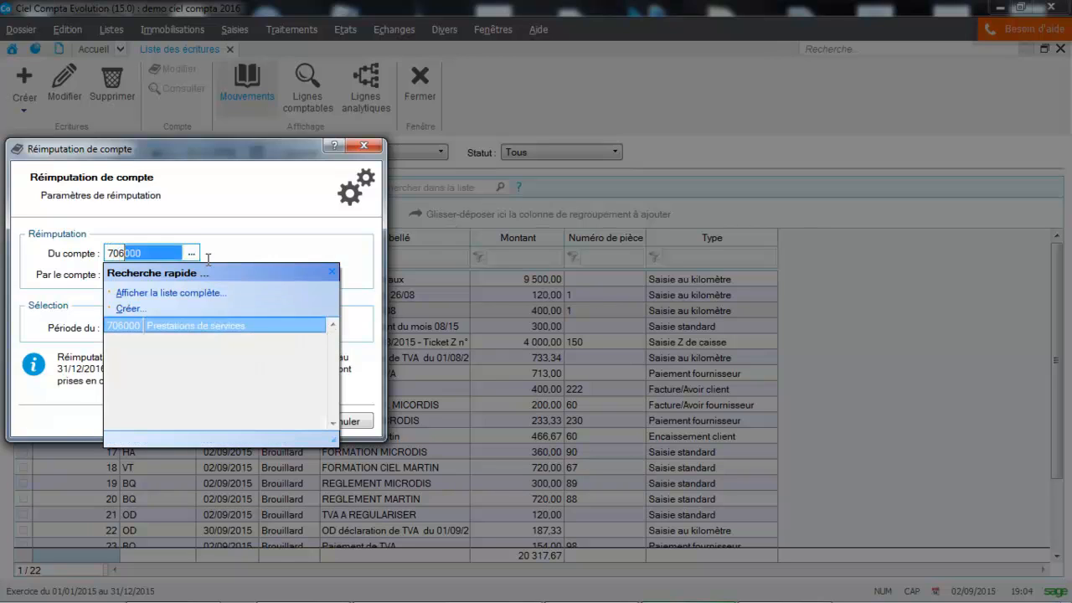
{"action": "left_click", "coordinate": [159, 324]}
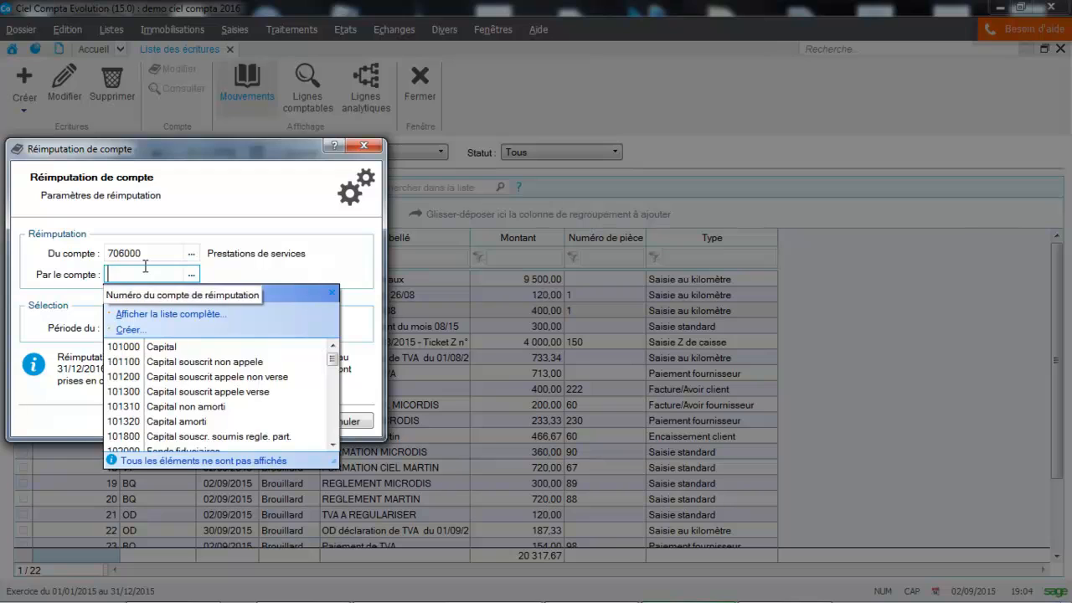
{"action": "type", "text": "707000"}
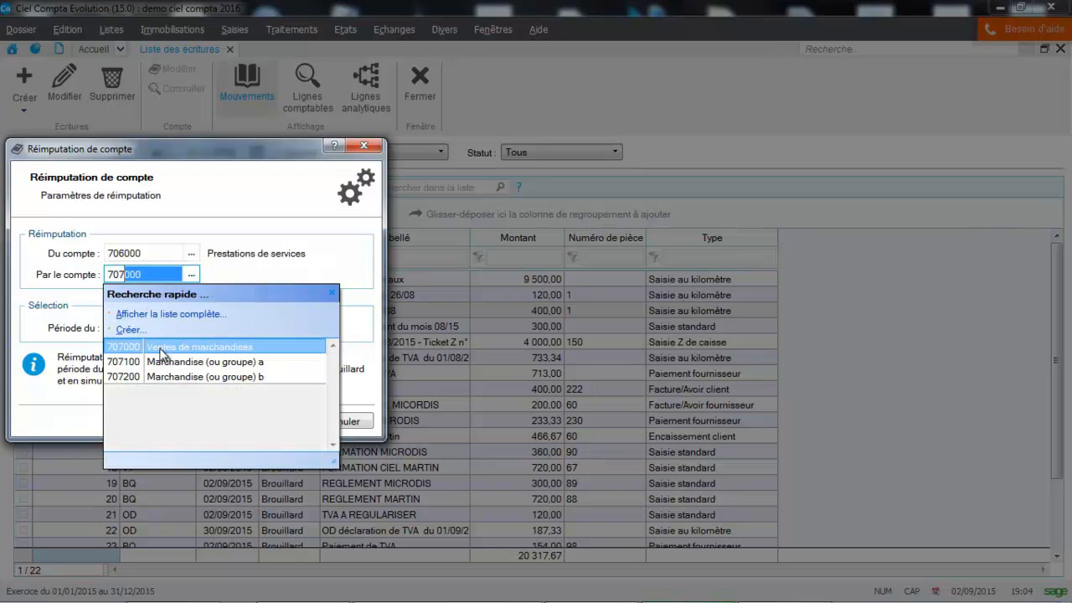
{"action": "left_click", "coordinate": [160, 348]}
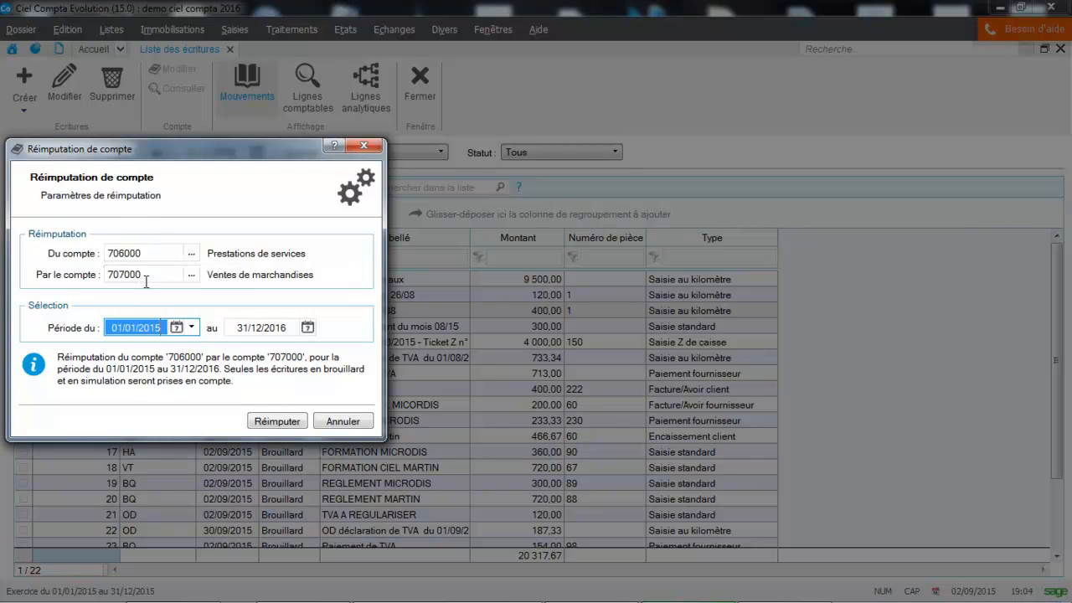
Limit the reallocation period to 01/08/2015 through 31/08/2015
{"action": "left_click", "coordinate": [177, 327]}
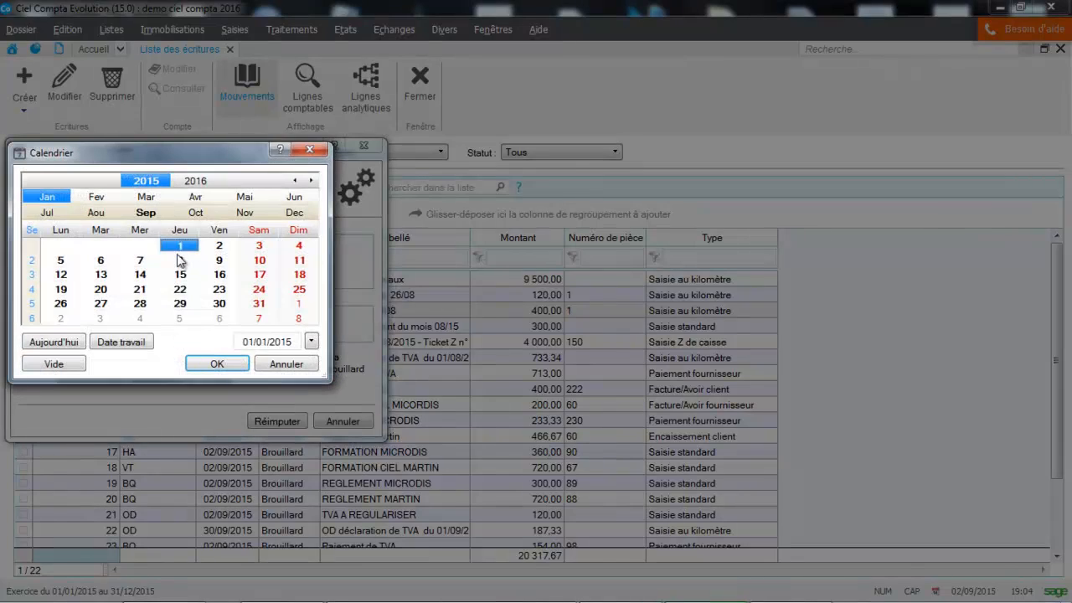
{"action": "left_click", "coordinate": [92, 213]}
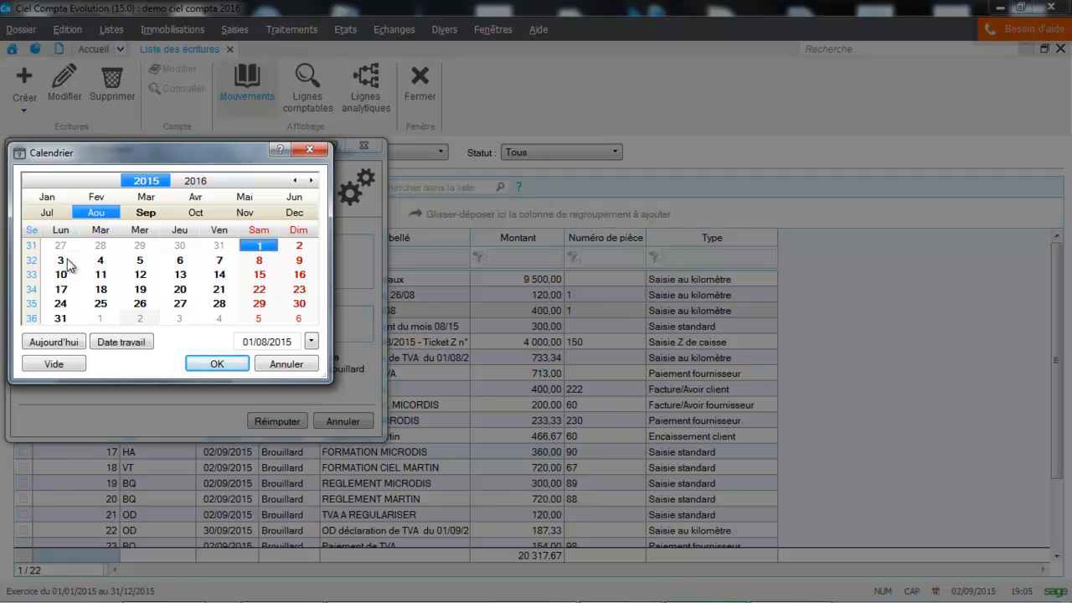
{"action": "double_click", "coordinate": [261, 244]}
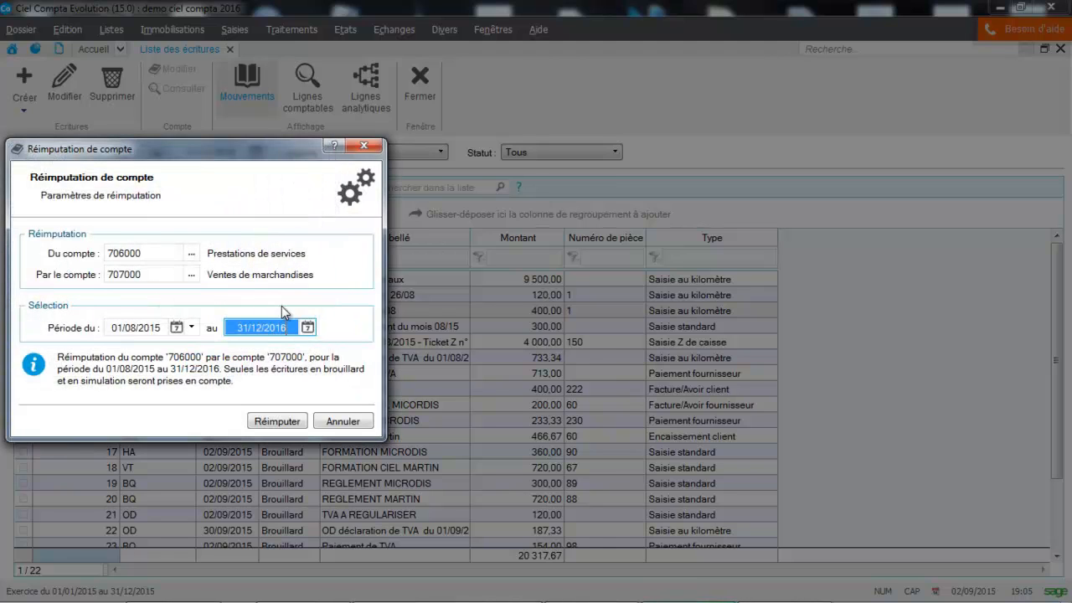
{"action": "left_click", "coordinate": [308, 328]}
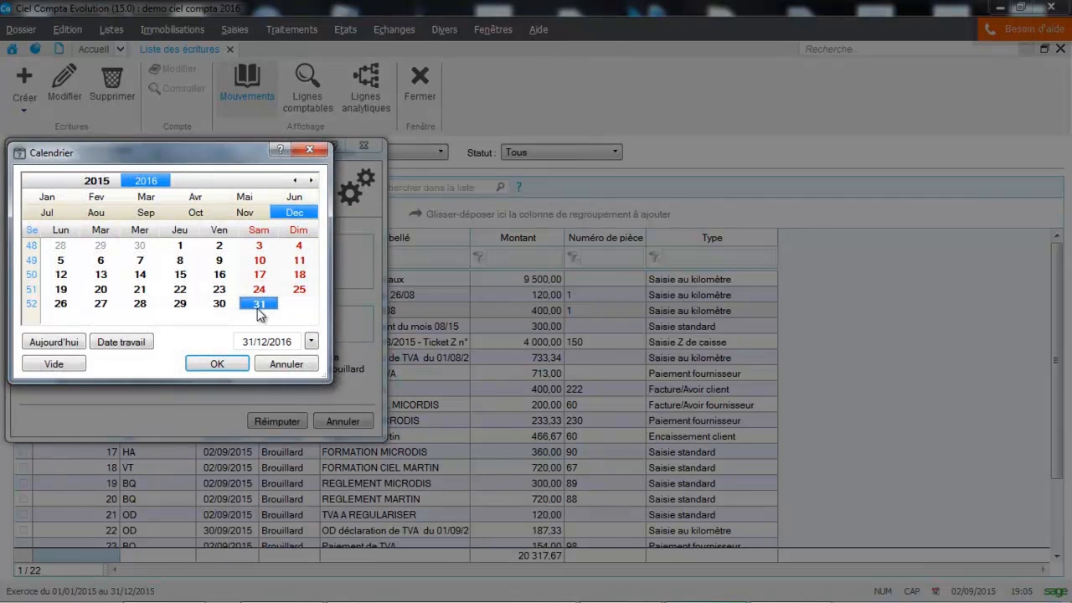
{"action": "left_click", "coordinate": [96, 214]}
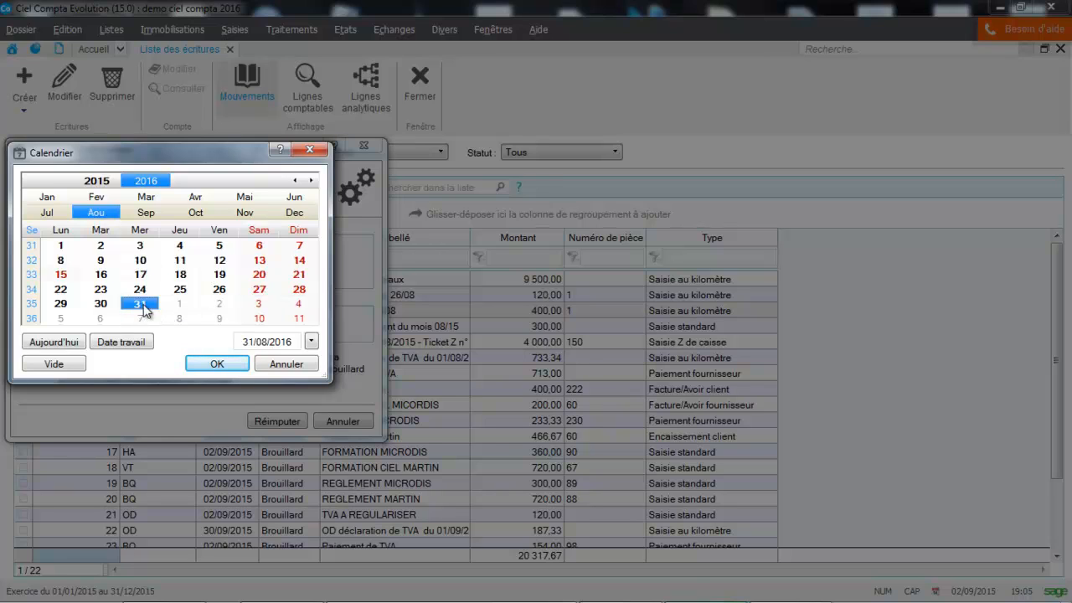
{"action": "left_click", "coordinate": [96, 181]}
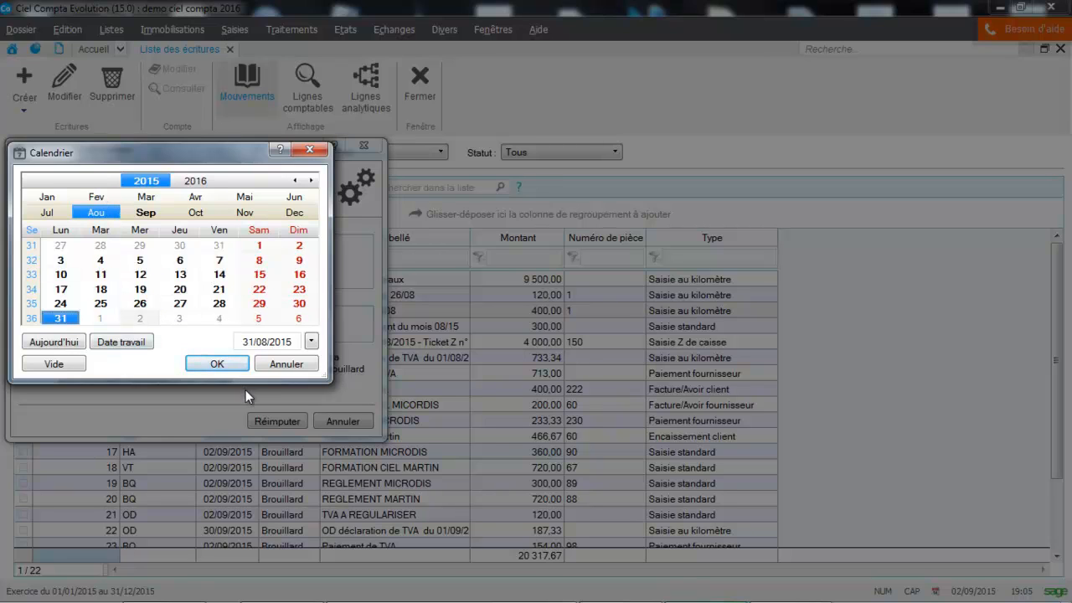
{"action": "left_click", "coordinate": [220, 363]}
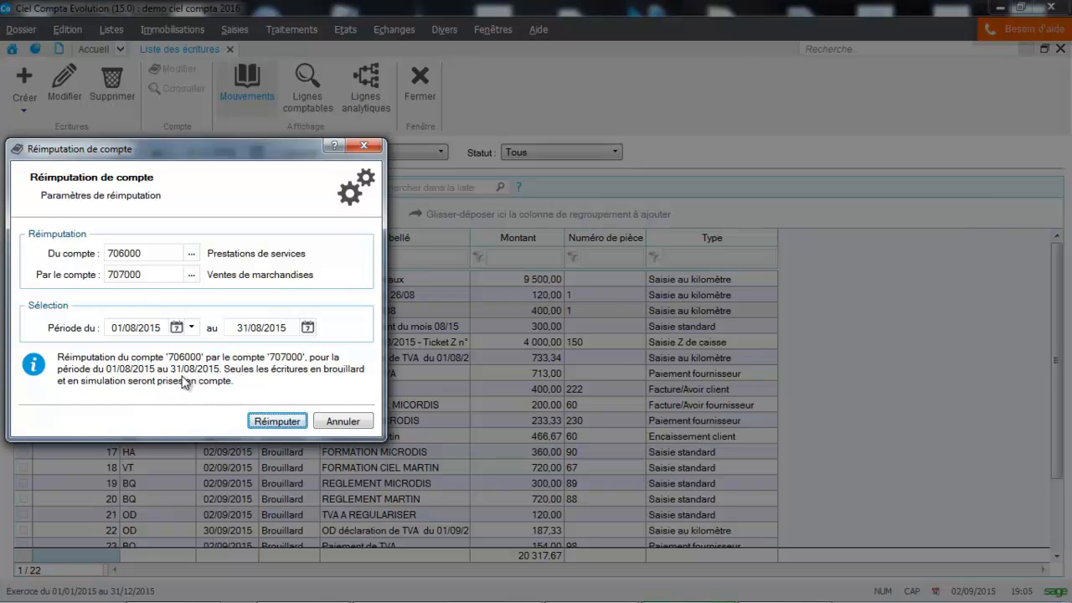
Run the account reallocation without making a backup copy of the file, accepting changes to entries already included in a VAT declaration
{"action": "left_click", "coordinate": [276, 422]}
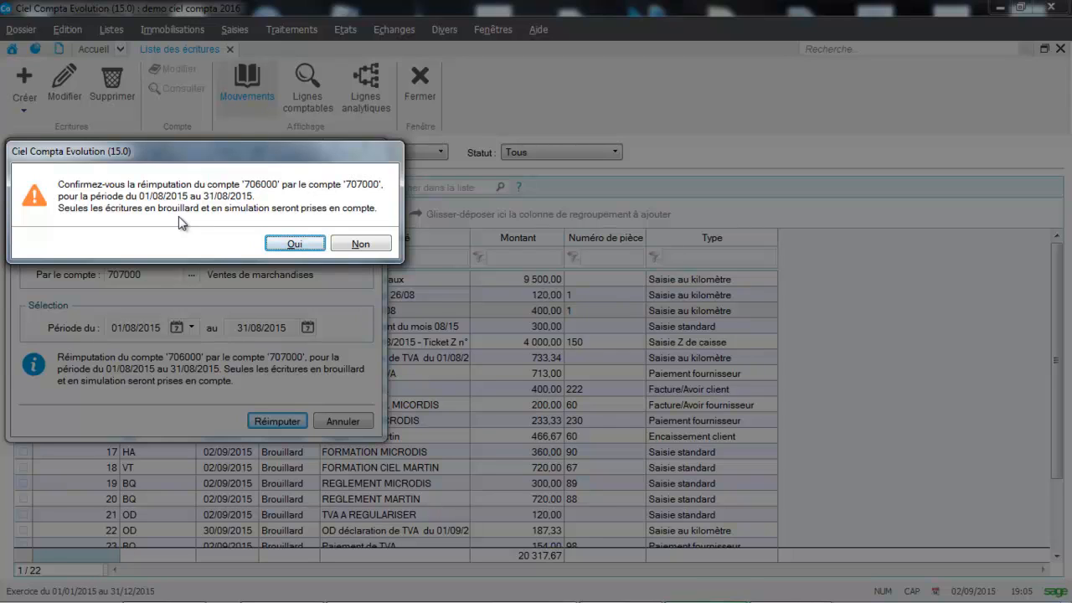
{"action": "left_click", "coordinate": [292, 243]}
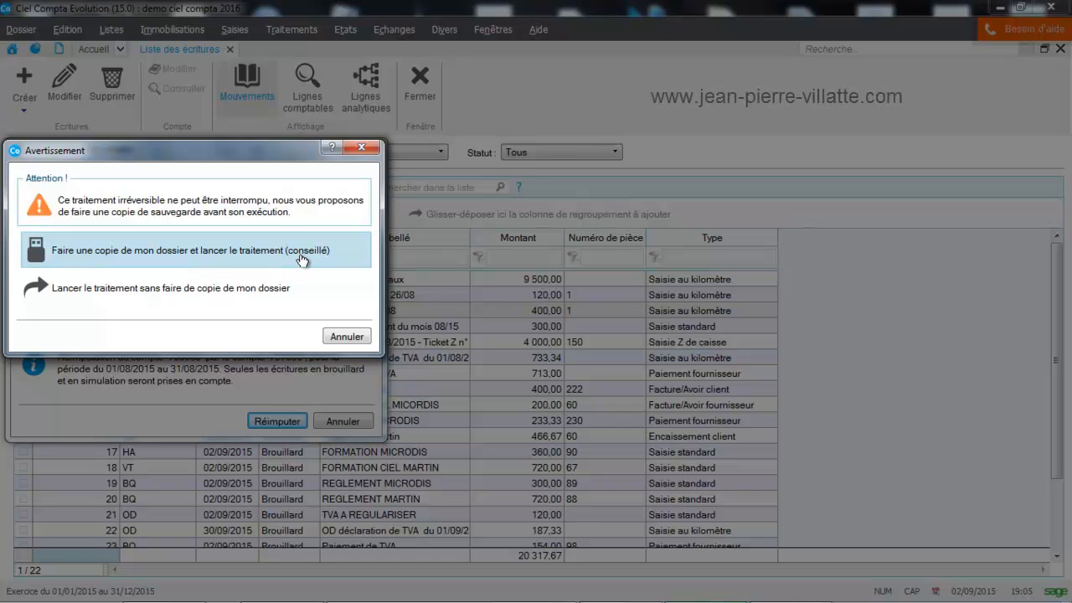
{"action": "left_click", "coordinate": [216, 299]}
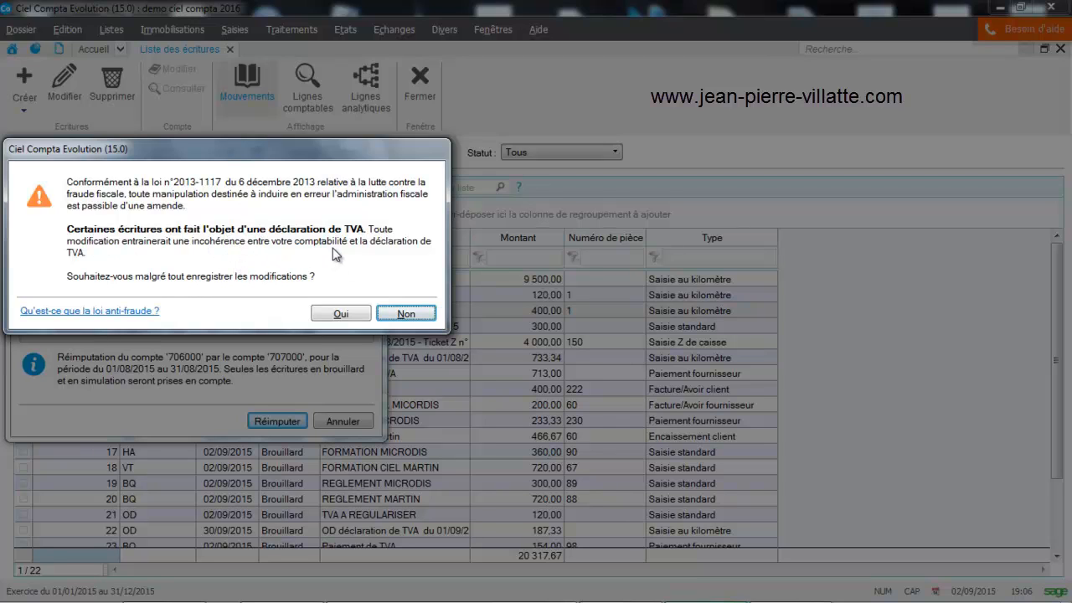
{"action": "left_click", "coordinate": [344, 313]}
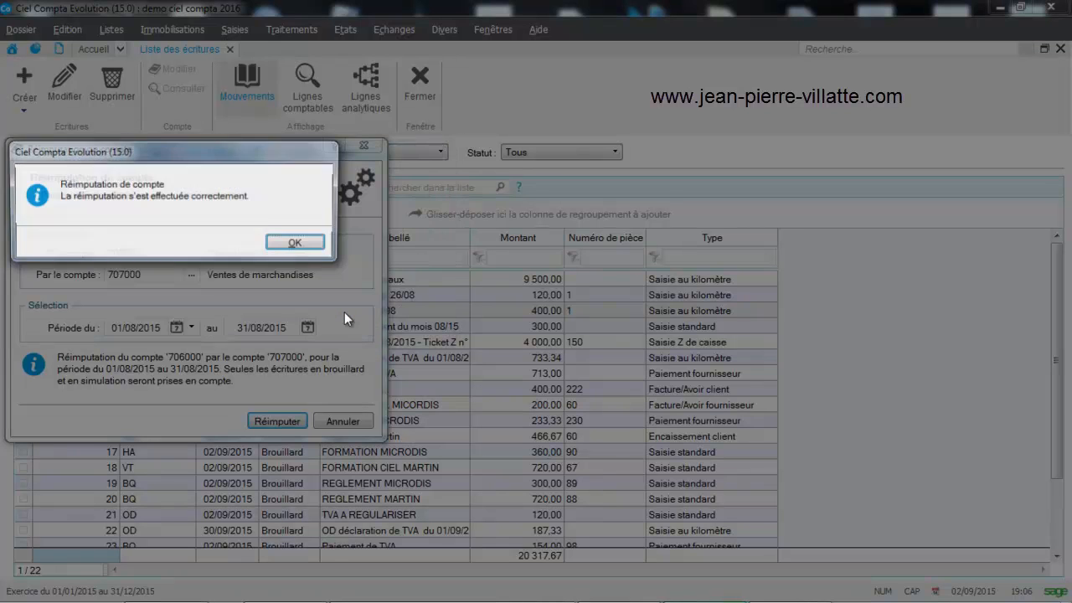
{"action": "left_click", "coordinate": [295, 244]}
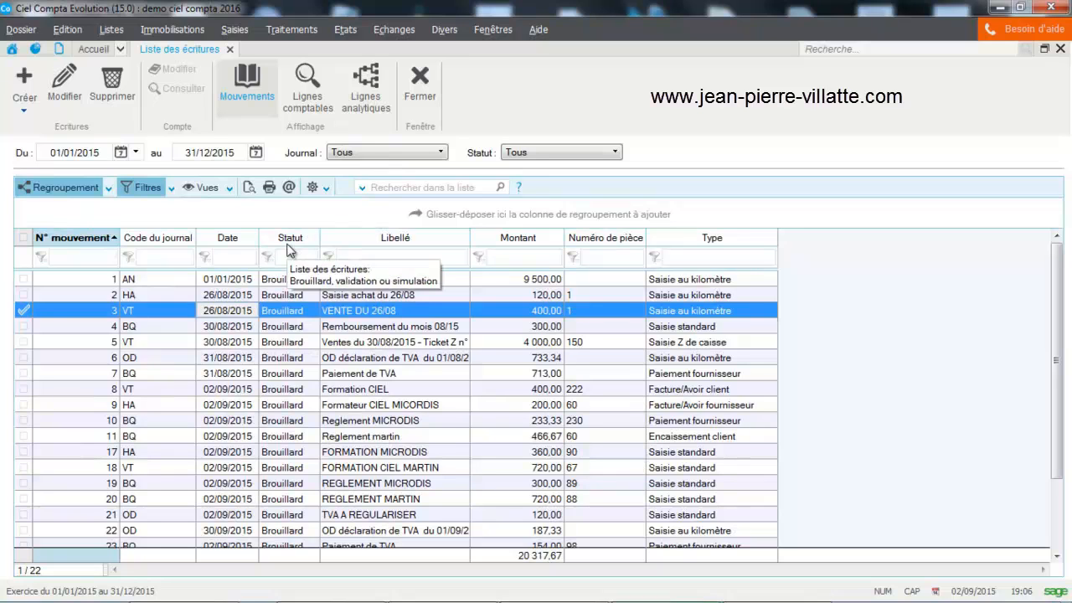
Reopen the VENTE DU 26/08 entry to verify the account number on its sales line, and close it
{"action": "double_click", "coordinate": [275, 311]}
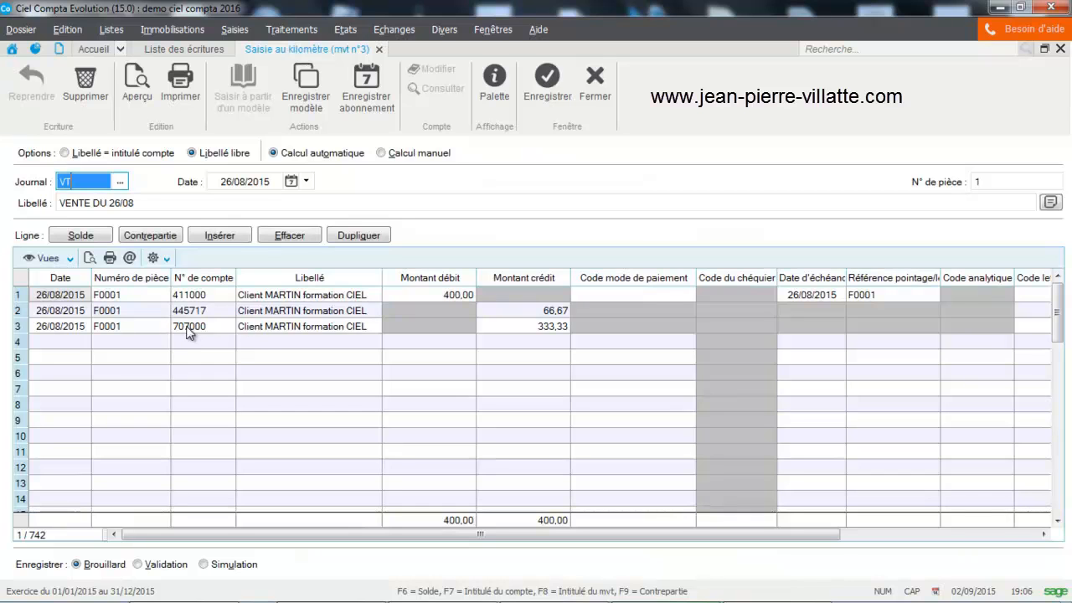
{"action": "left_click", "coordinate": [594, 88]}
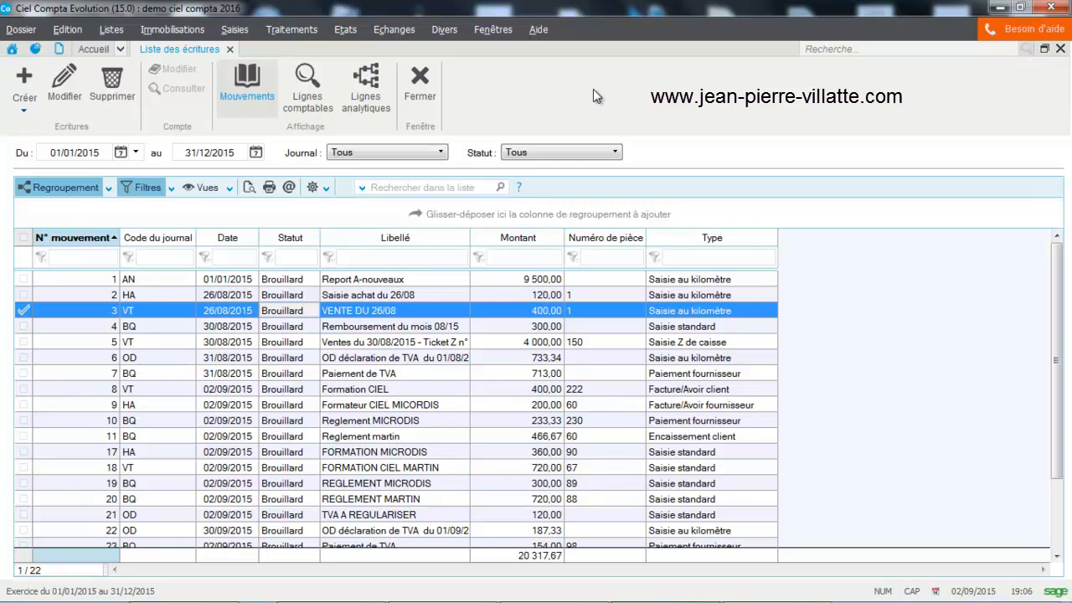
Start a journal reallocation (Réimputation de journal) with OD Opérations Diverses as the journal to replace
{"action": "left_click", "coordinate": [291, 29]}
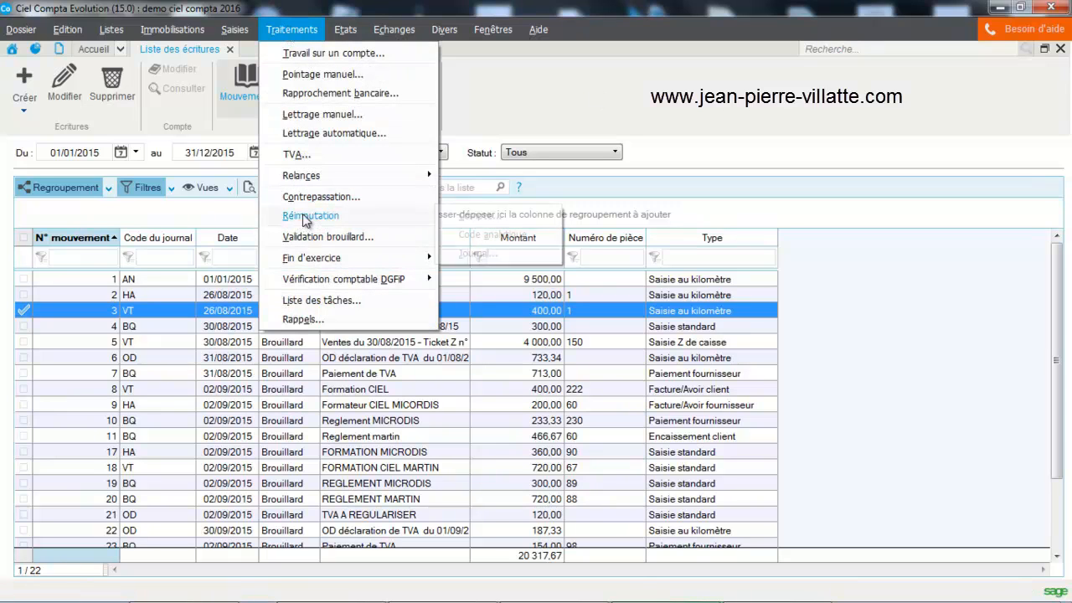
{"action": "mouse_move", "coordinate": [302, 216]}
{"action": "left_click", "coordinate": [454, 253]}
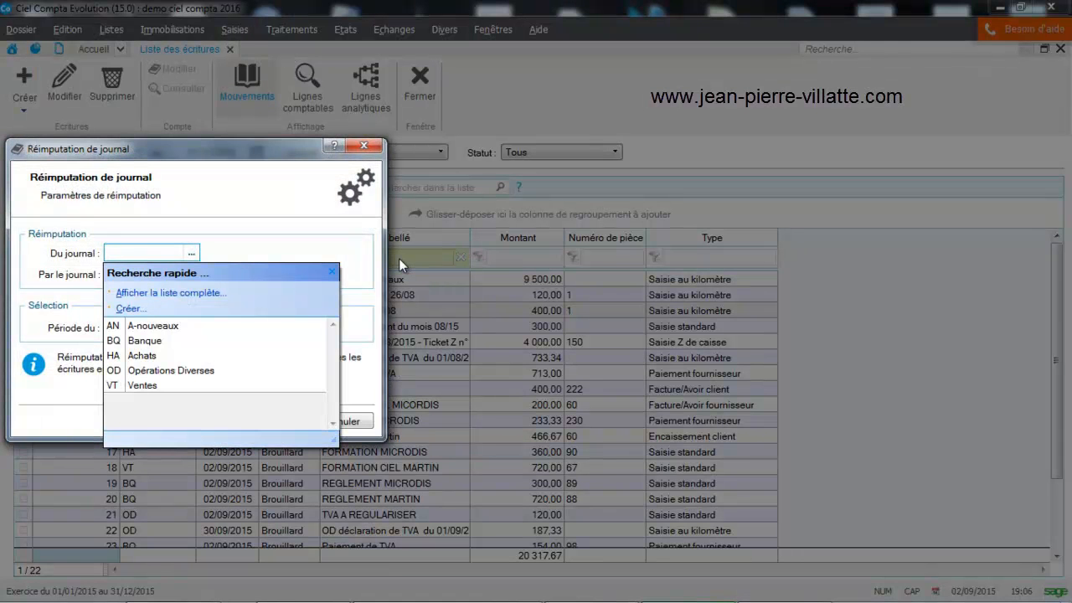
{"action": "left_click", "coordinate": [174, 371]}
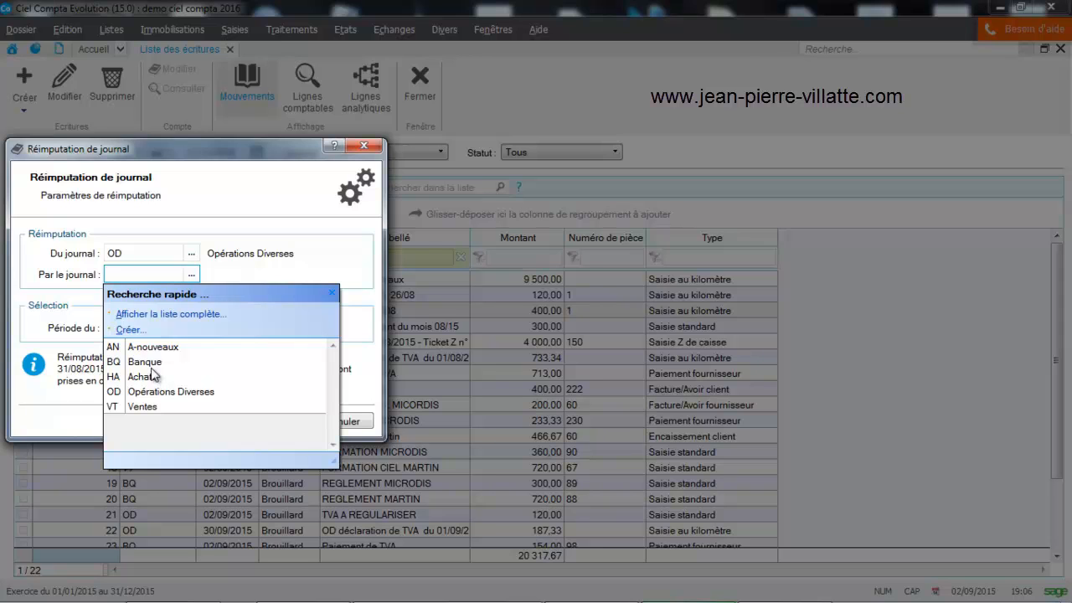
Create a replacement journal with code TVA, title TVA and type OD, and use it as the target of the reallocation
{"action": "left_click", "coordinate": [136, 333]}
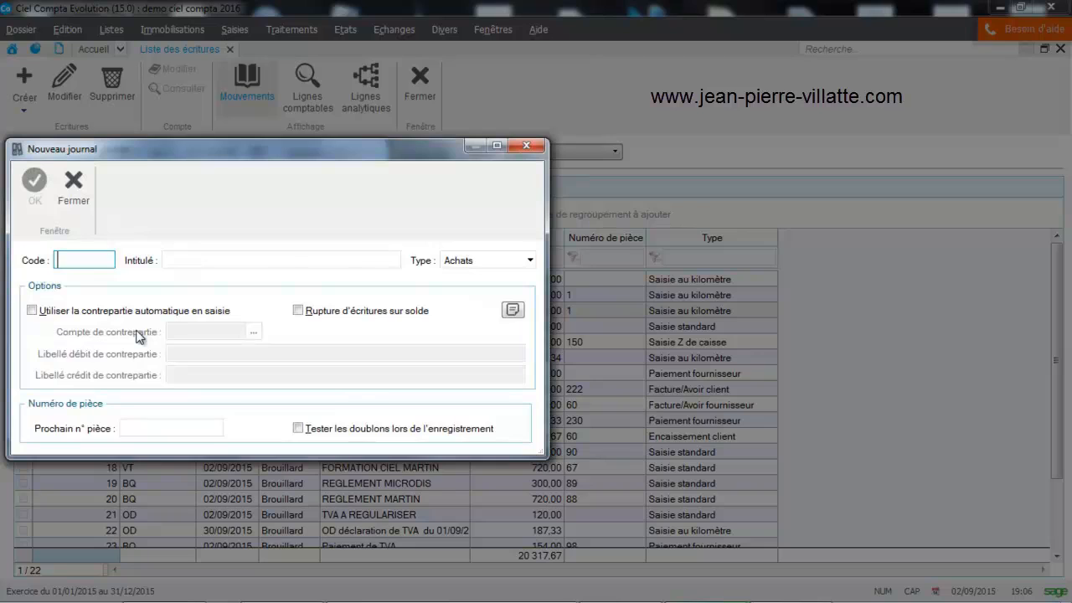
{"action": "key", "text": "Caps_Lock"}
{"action": "type", "text": "s"}
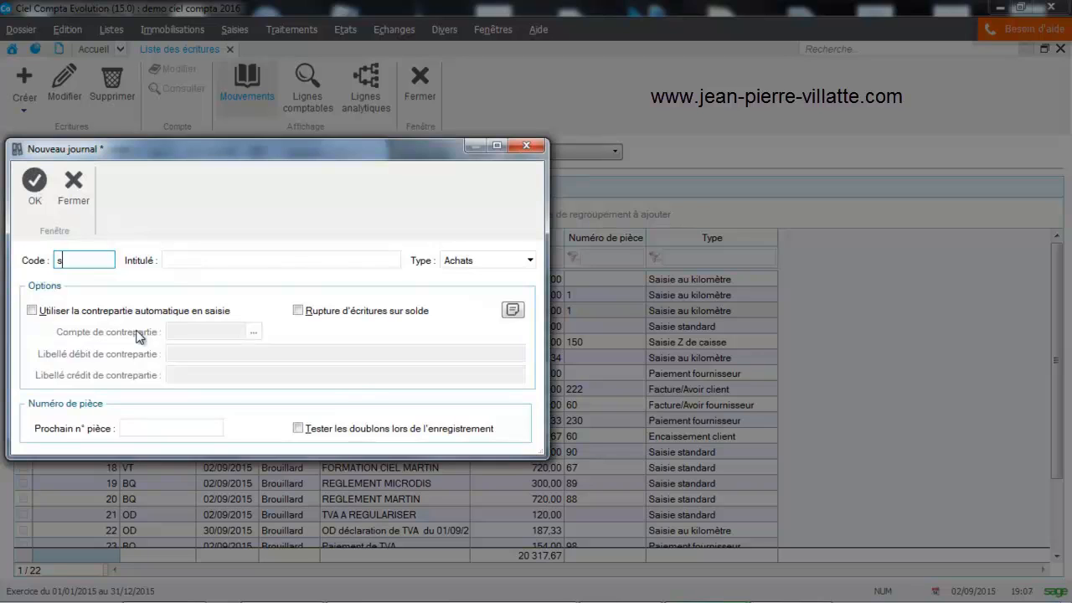
{"action": "key", "text": "BackSpace"}
{"action": "key", "text": "Caps_Lock"}
{"action": "type", "text": "TVA"}
{"action": "left_click", "coordinate": [260, 258]}
{"action": "type", "text": "TVA"}
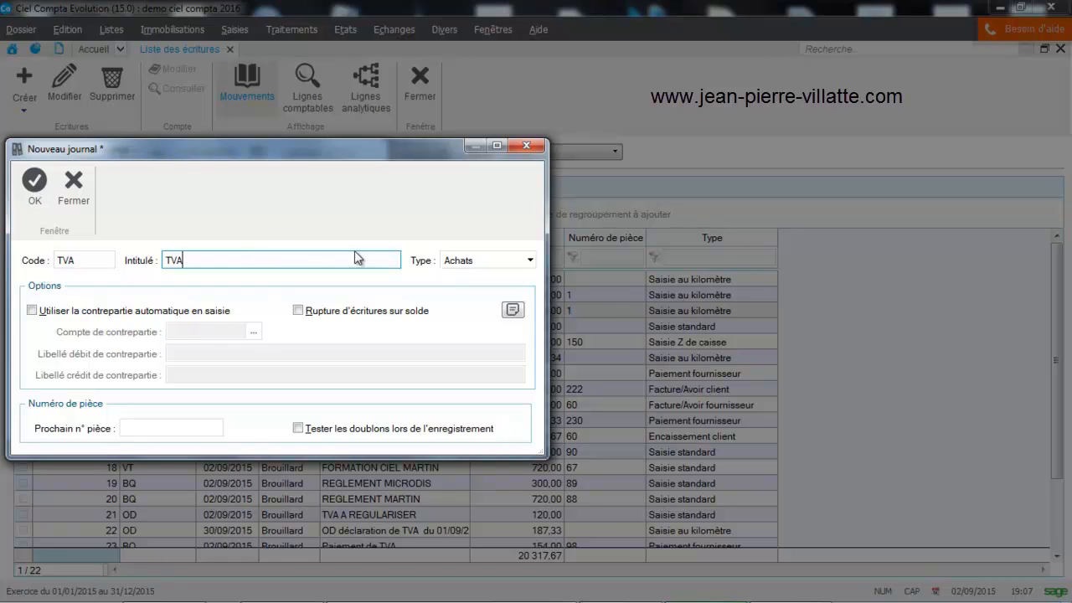
{"action": "left_click", "coordinate": [457, 260]}
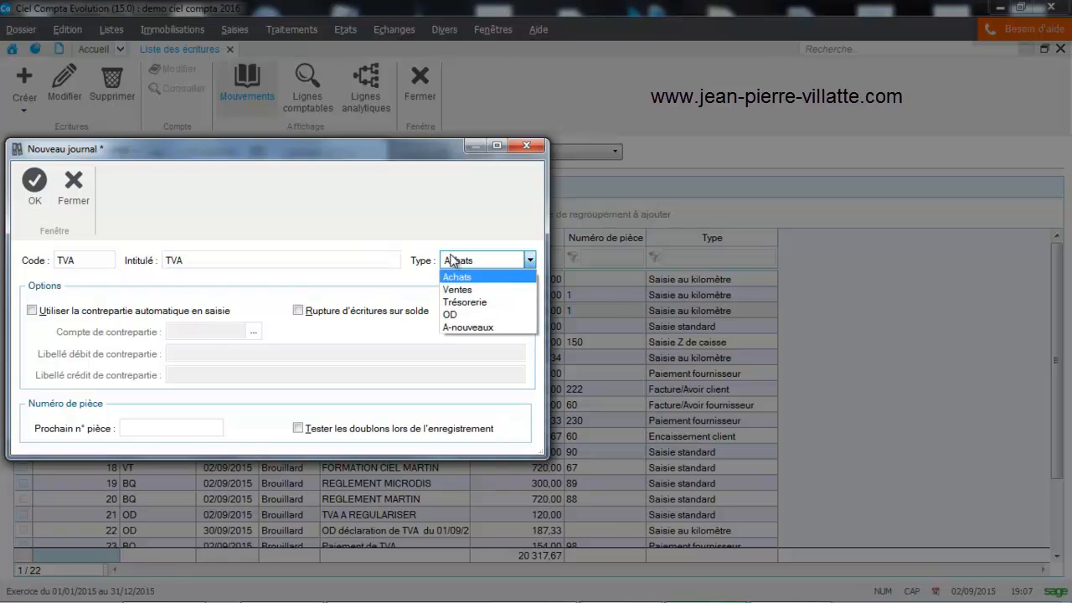
{"action": "left_click", "coordinate": [468, 315]}
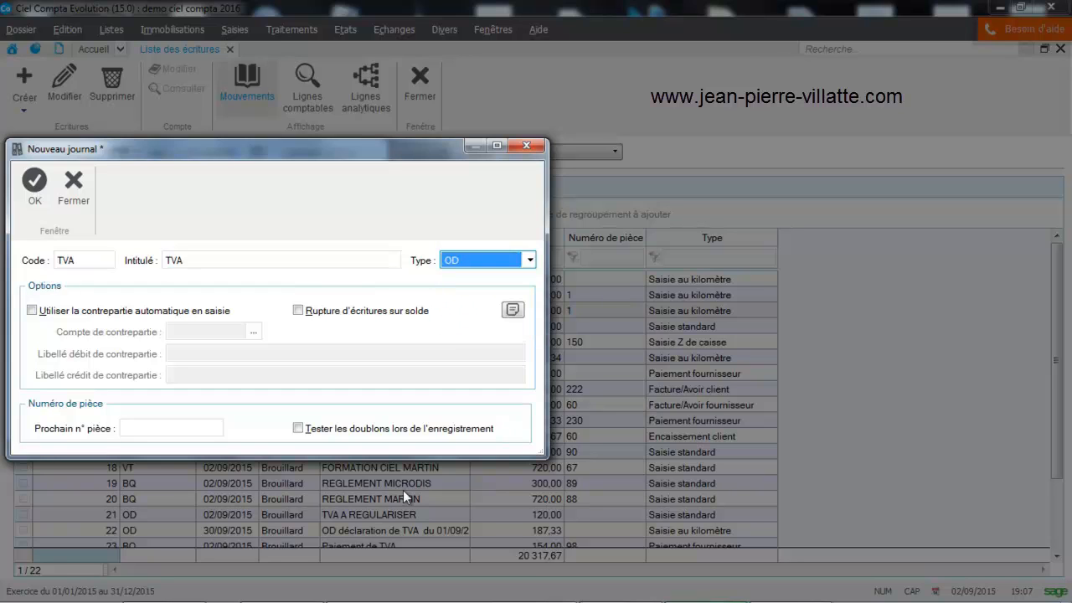
{"action": "left_click", "coordinate": [34, 194]}
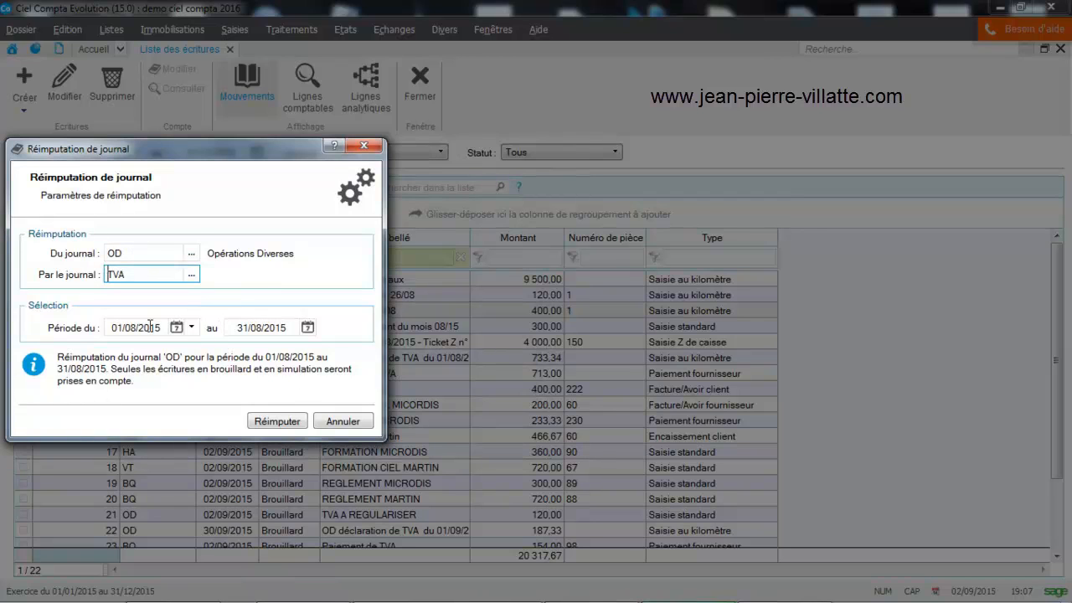
Run the reallocation from journal OD to TVA for 01/08/2015 through 31/08/2015 without making a backup copy of the file
{"action": "left_click", "coordinate": [278, 419]}
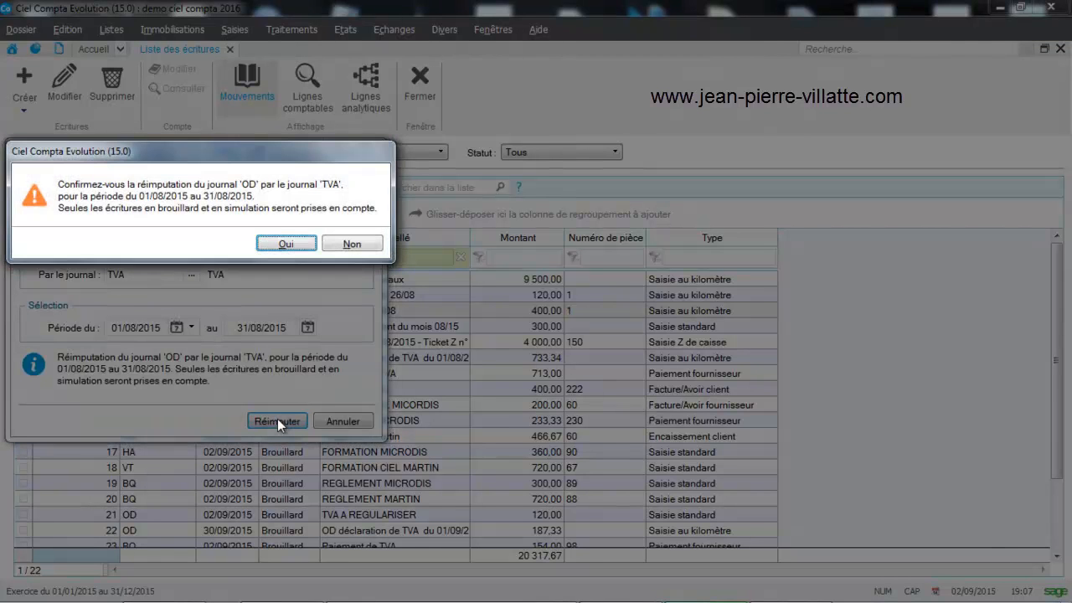
{"action": "left_click", "coordinate": [285, 243]}
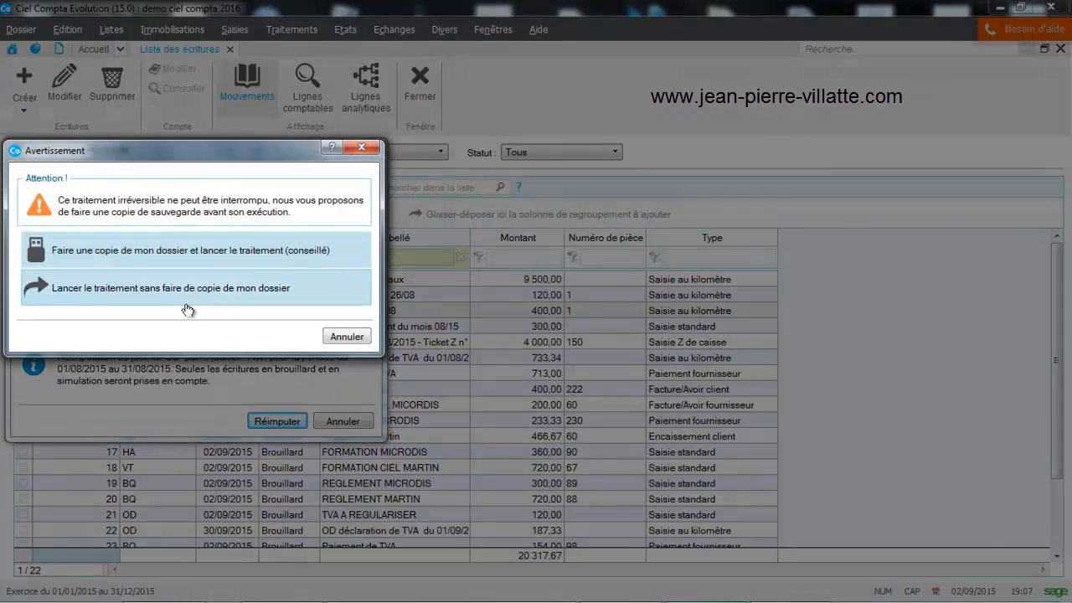
{"action": "left_click", "coordinate": [207, 303]}
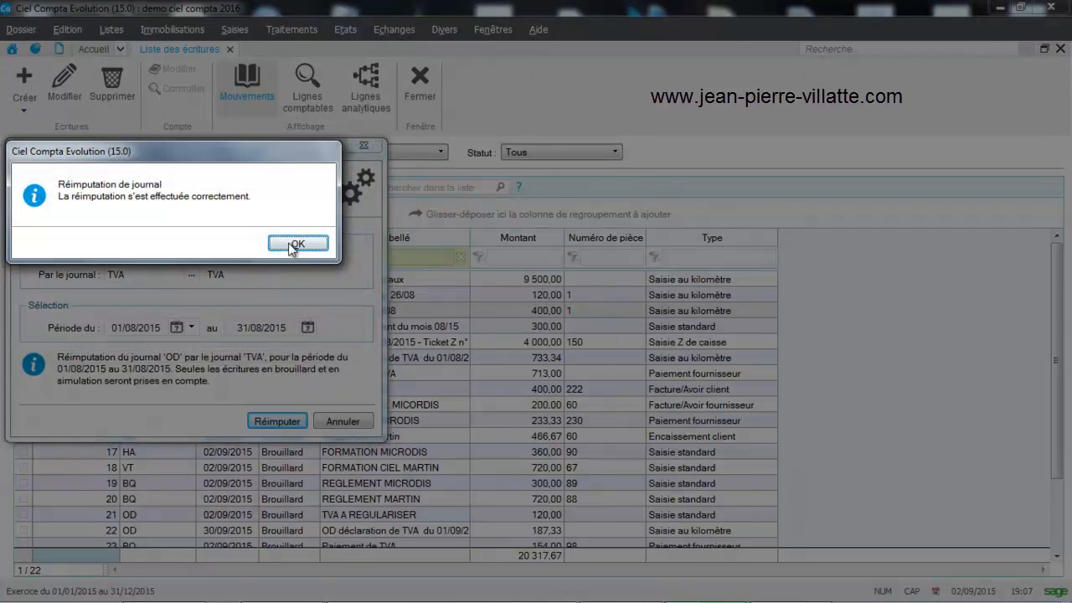
{"action": "left_click", "coordinate": [296, 242]}
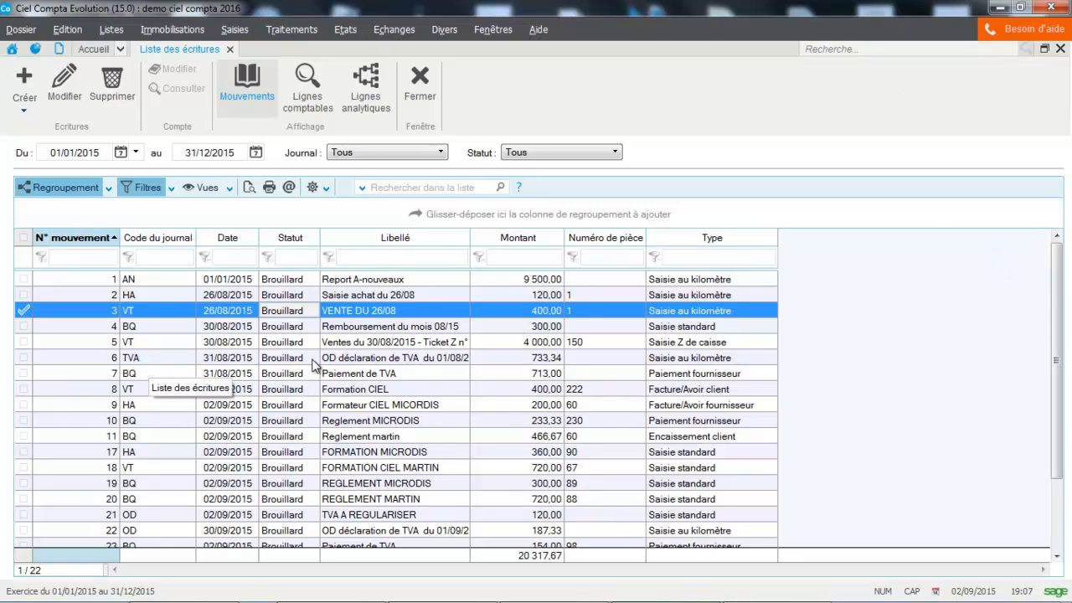
Filter the entries list by journal TVA, open the OD déclaration de TVA entry to check its journal, and close the entry and the list
{"action": "left_click", "coordinate": [149, 362]}
{"action": "left_click_drag", "start_coordinate": [1053, 341], "coordinate": [1057, 410]}
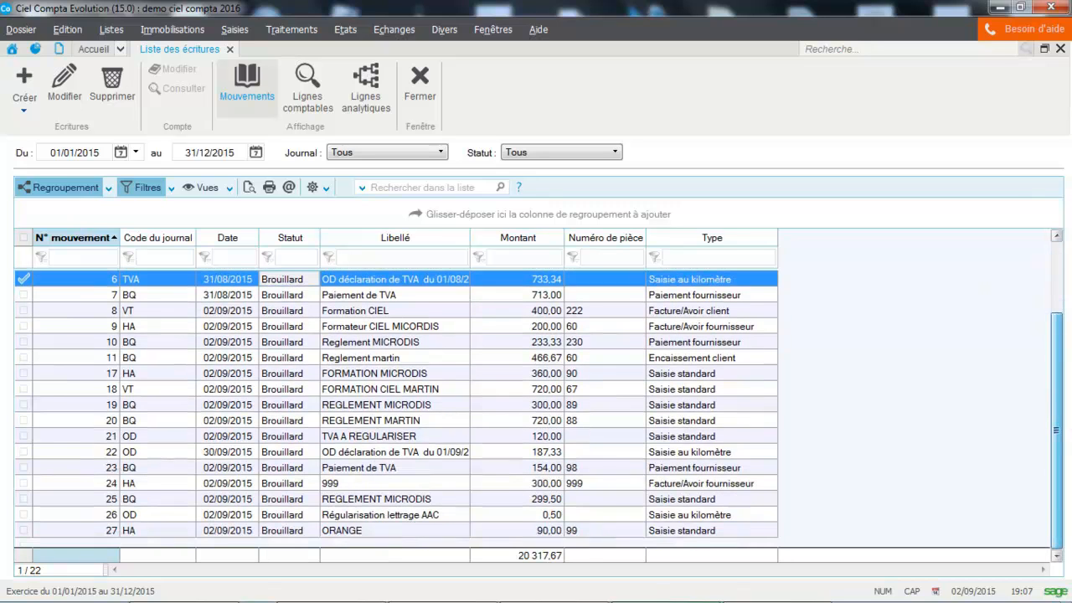
{"action": "left_click", "coordinate": [352, 153]}
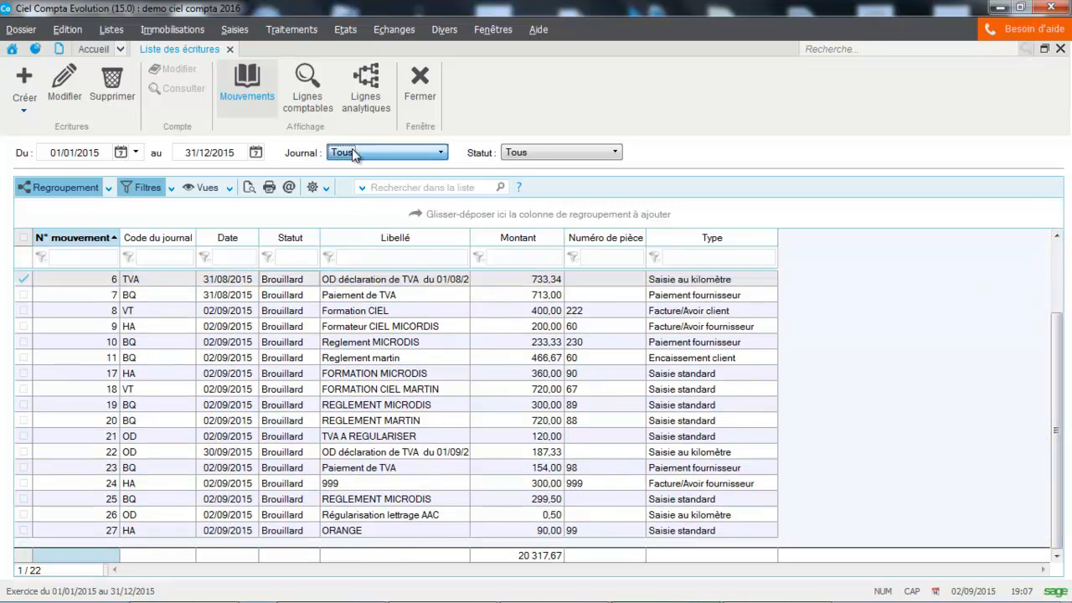
{"action": "left_click", "coordinate": [358, 270]}
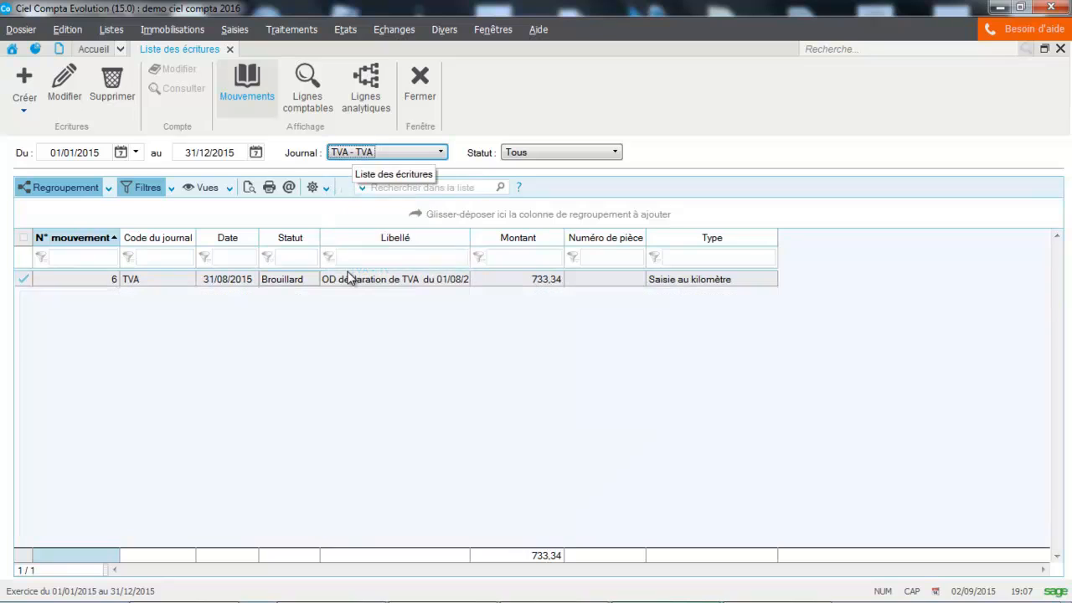
{"action": "double_click", "coordinate": [350, 281]}
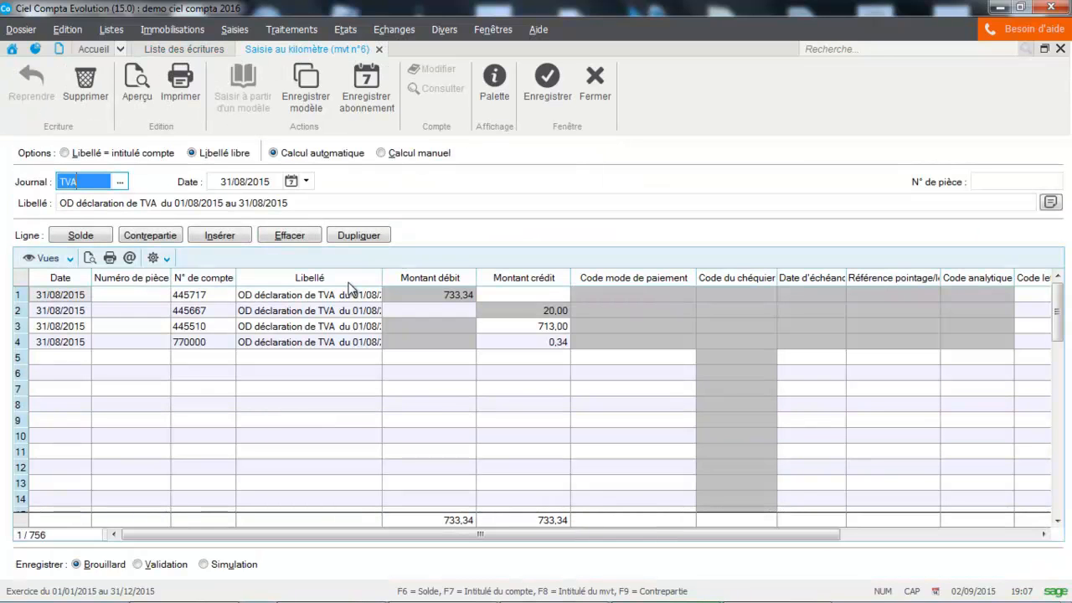
{"action": "left_click", "coordinate": [593, 82]}
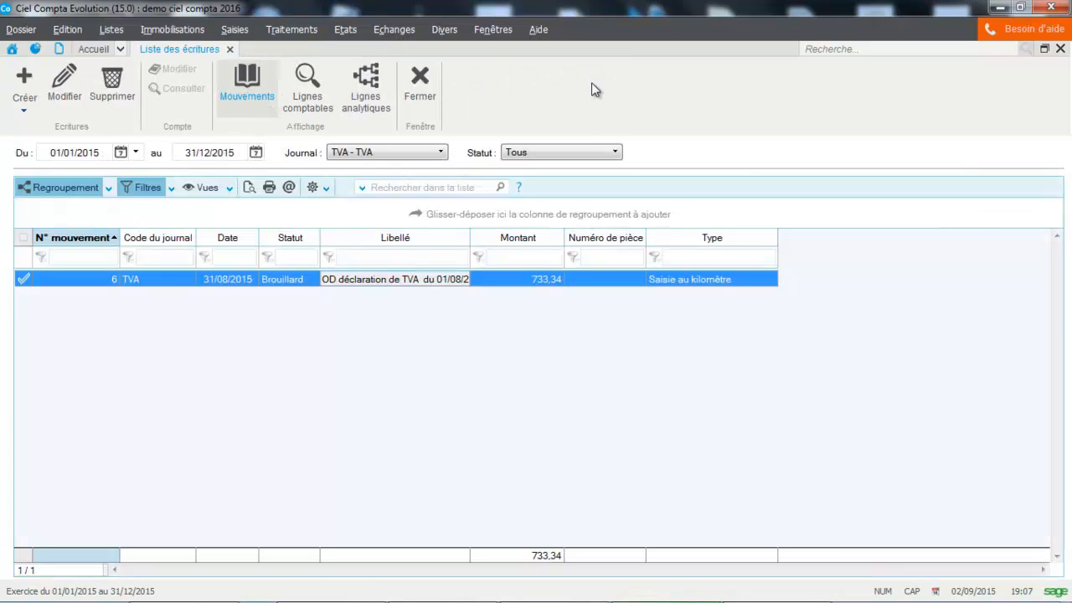
{"action": "left_click", "coordinate": [419, 81]}
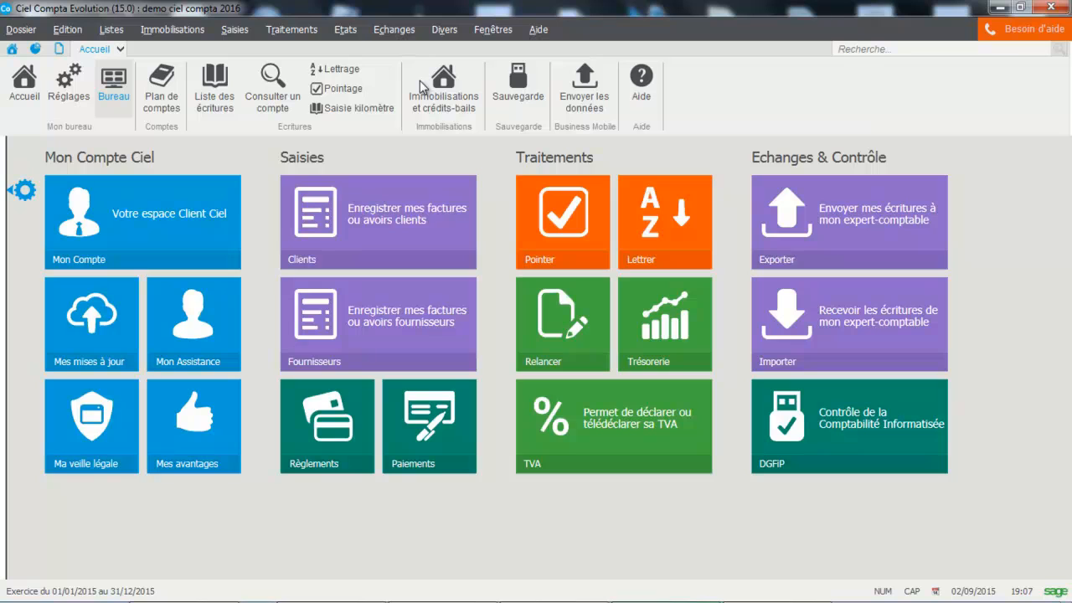
Start a reversal (Contrepassation) of movement 2 from its 26/08/2015 Facture orange line on account 401000
{"action": "left_click", "coordinate": [289, 29]}
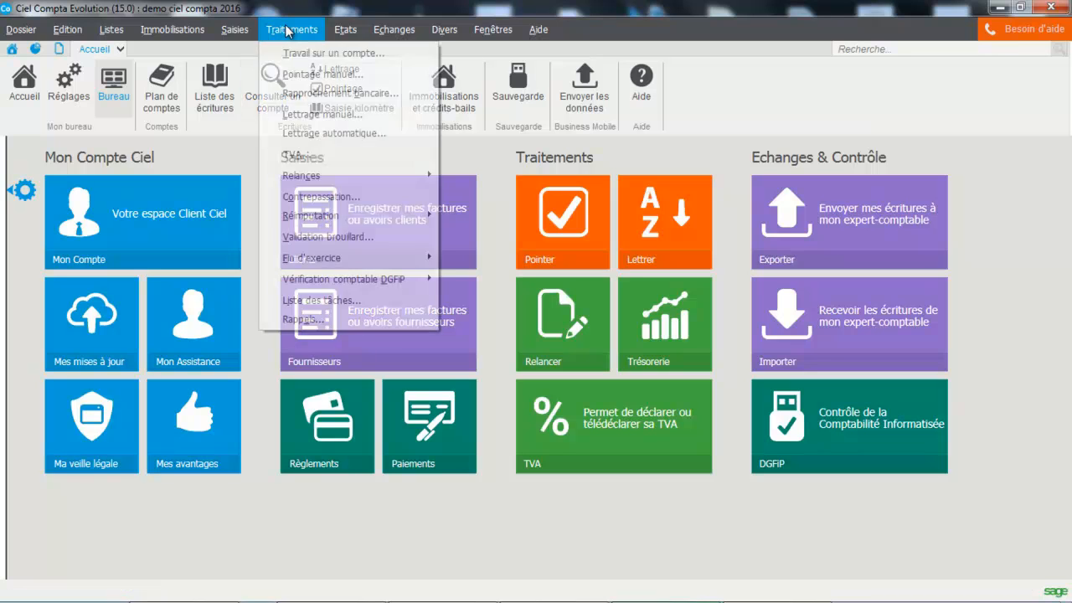
{"action": "left_click", "coordinate": [295, 197]}
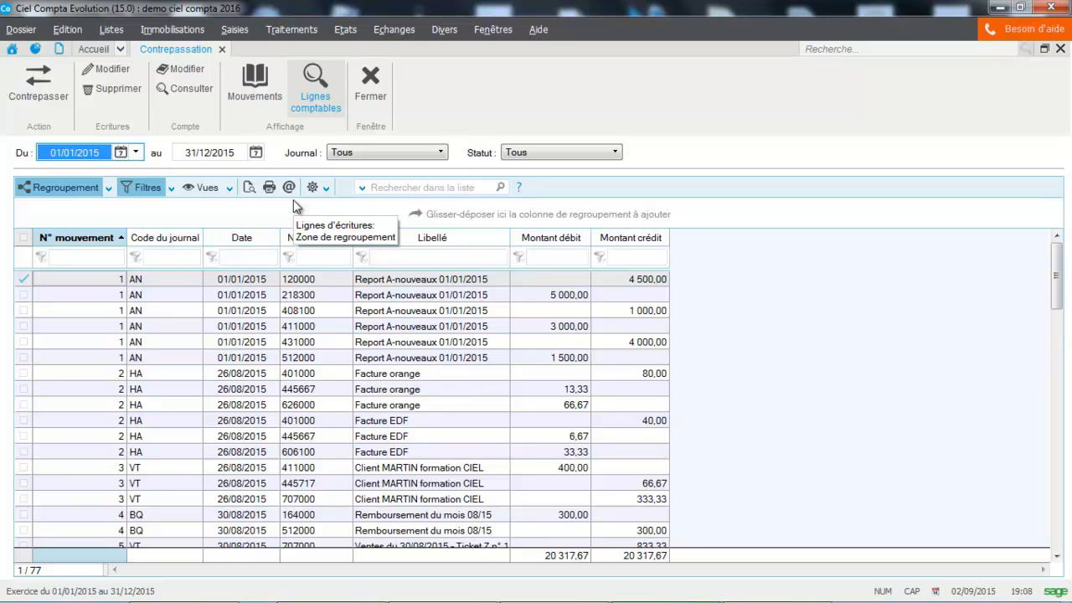
{"action": "left_click", "coordinate": [280, 375]}
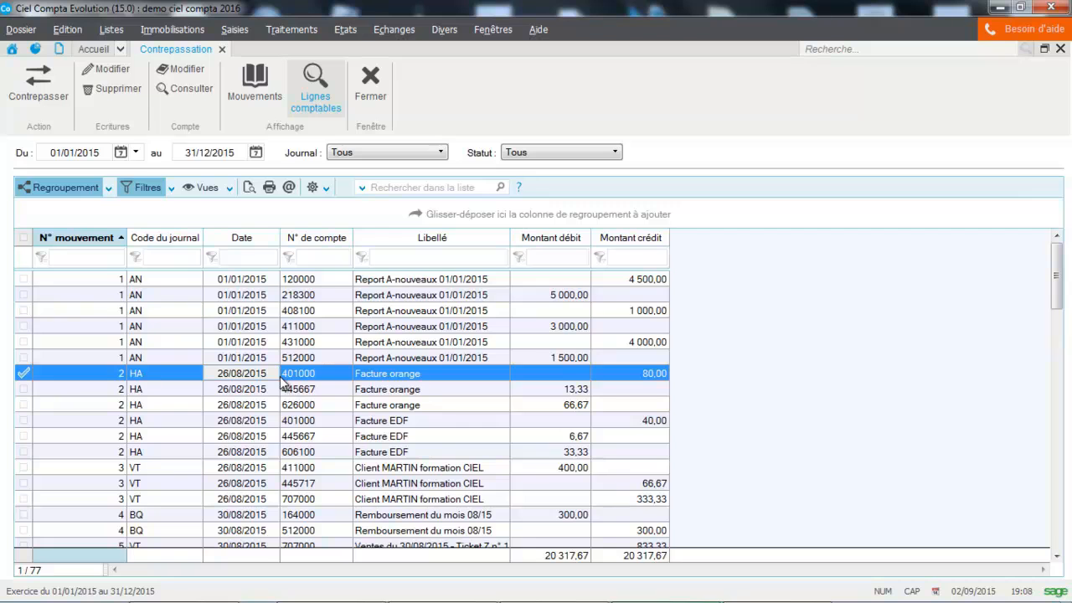
{"action": "left_click", "coordinate": [29, 88]}
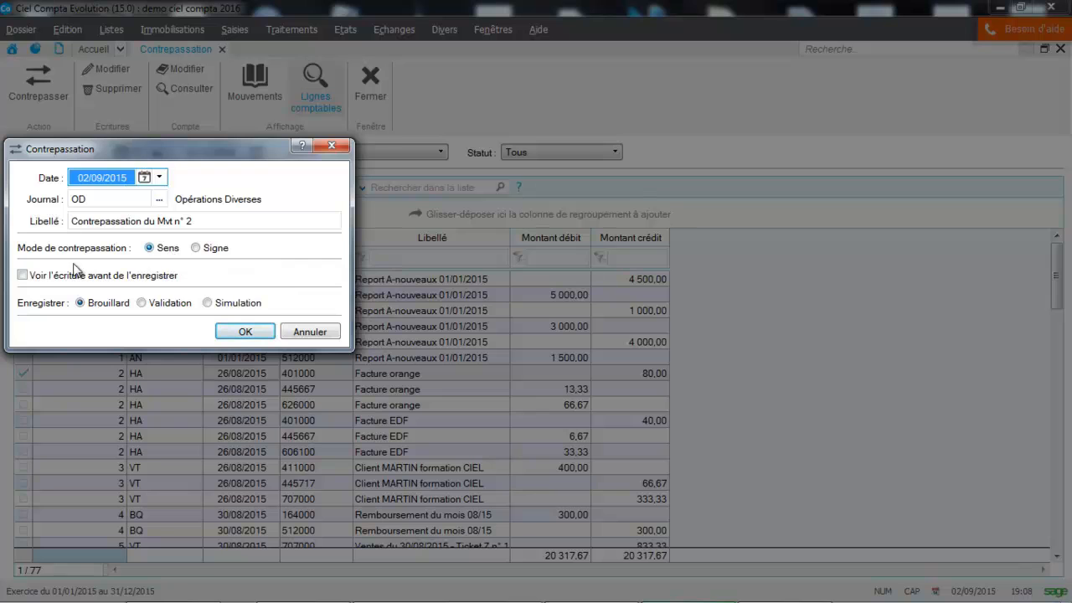
Generate the reversal entry with the option to view it before saving enabled, and maximize the entry window to review its lines
{"action": "left_click", "coordinate": [22, 276]}
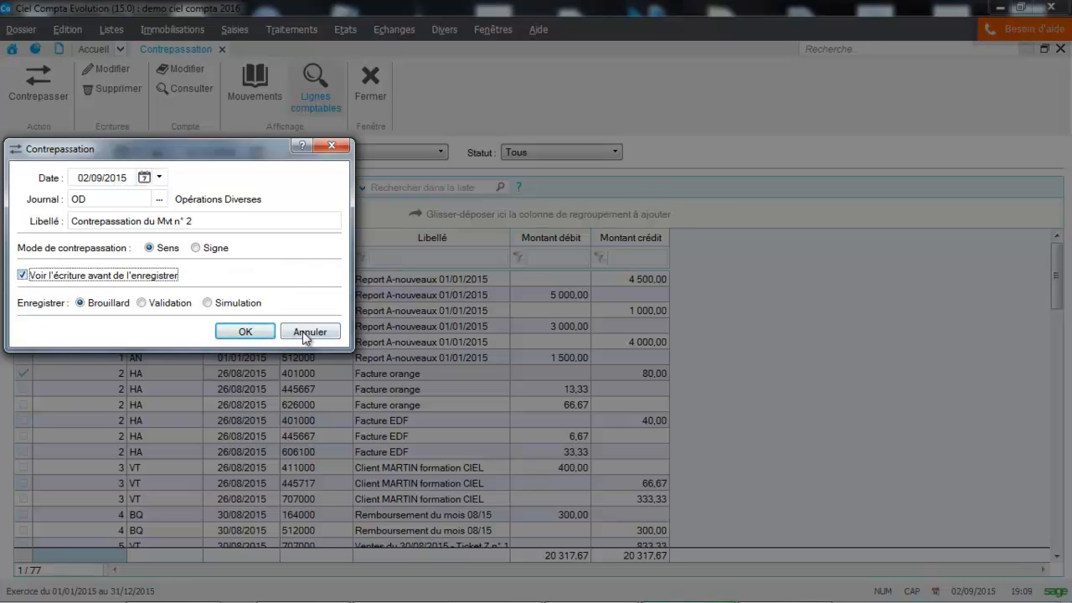
{"action": "left_click", "coordinate": [270, 332]}
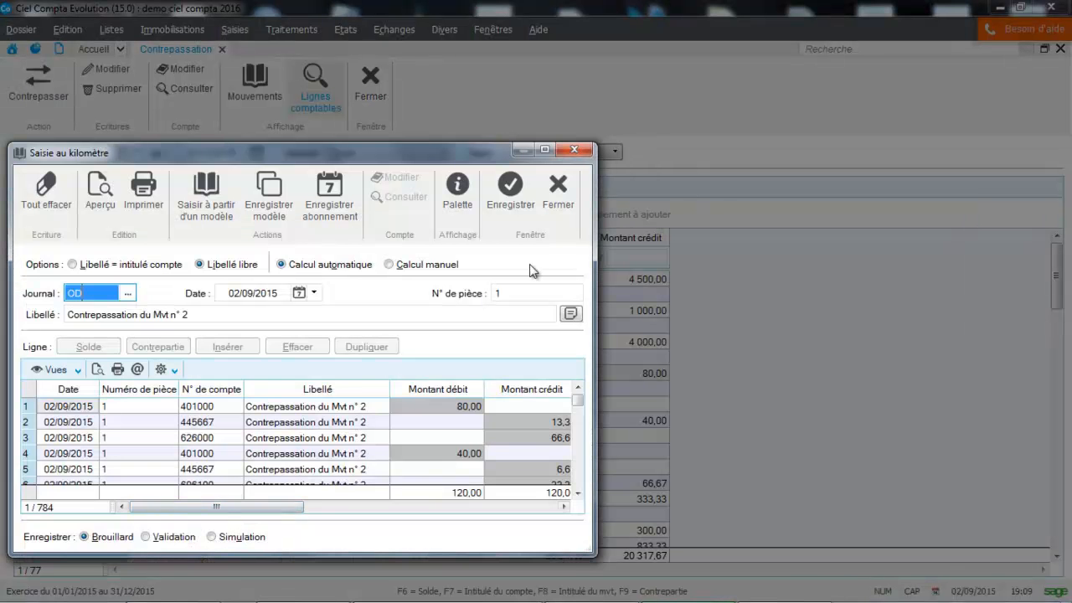
{"action": "left_click", "coordinate": [546, 150]}
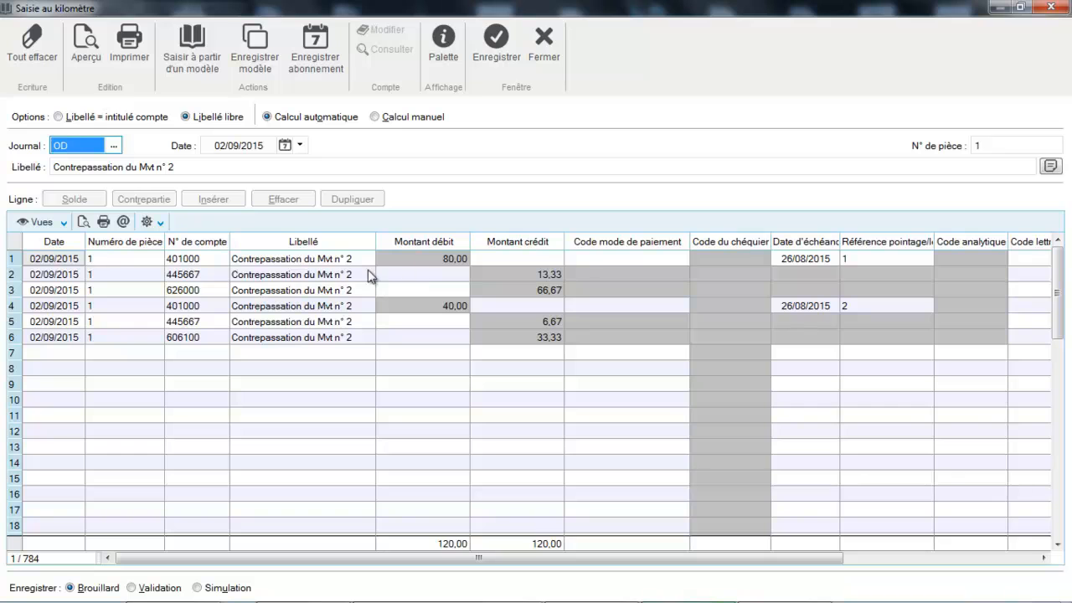
Save the reversal entry for movement 2 as a draft, continuing despite the due dates earlier than the entry date
{"action": "left_click", "coordinate": [499, 57]}
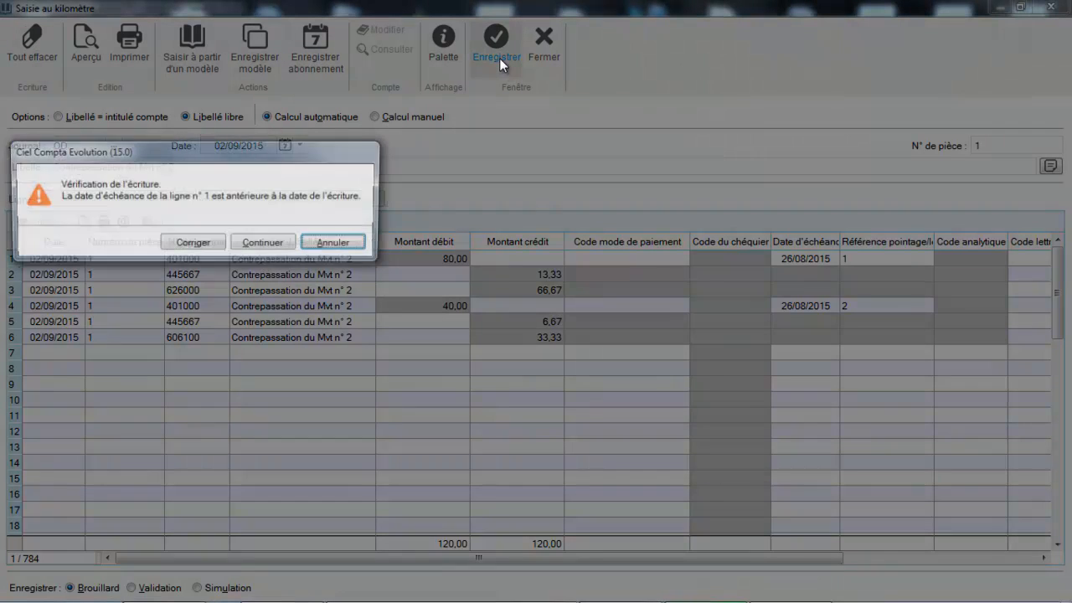
{"action": "left_click", "coordinate": [263, 243]}
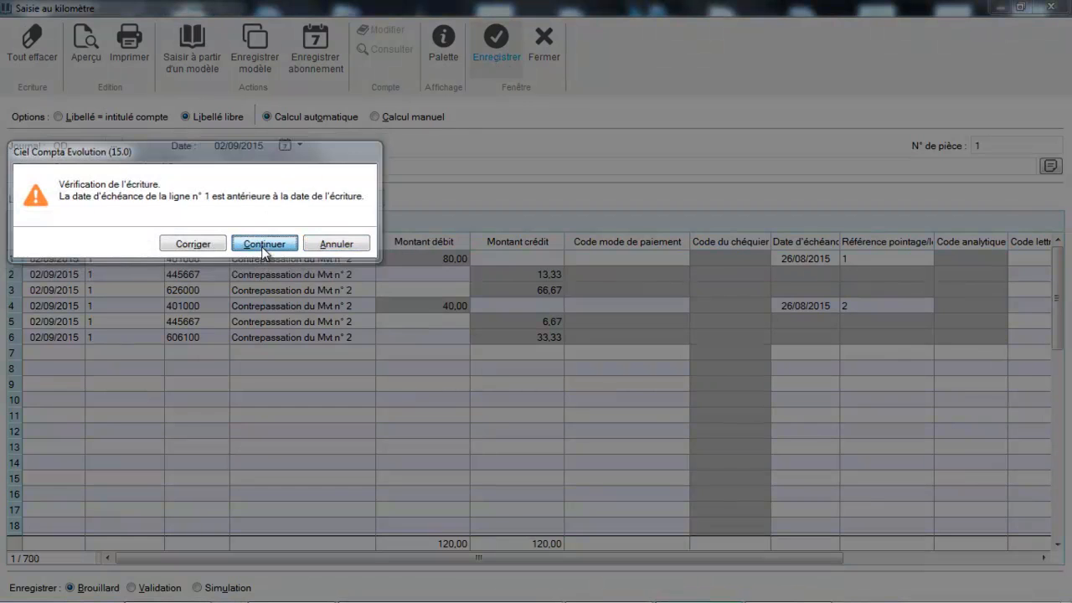
{"action": "left_click", "coordinate": [280, 246]}
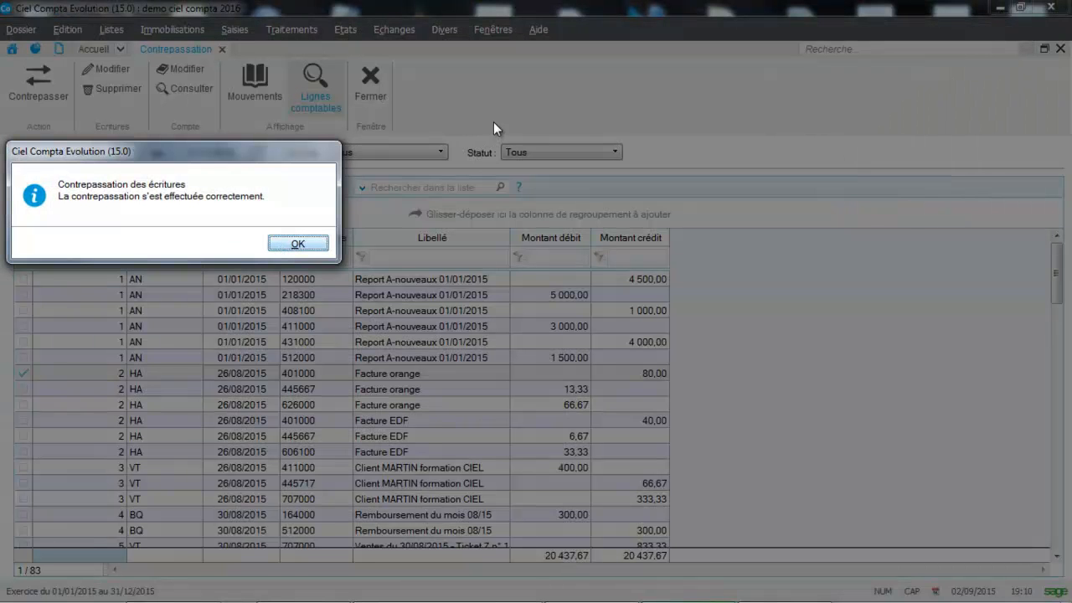
{"action": "left_click", "coordinate": [293, 243]}
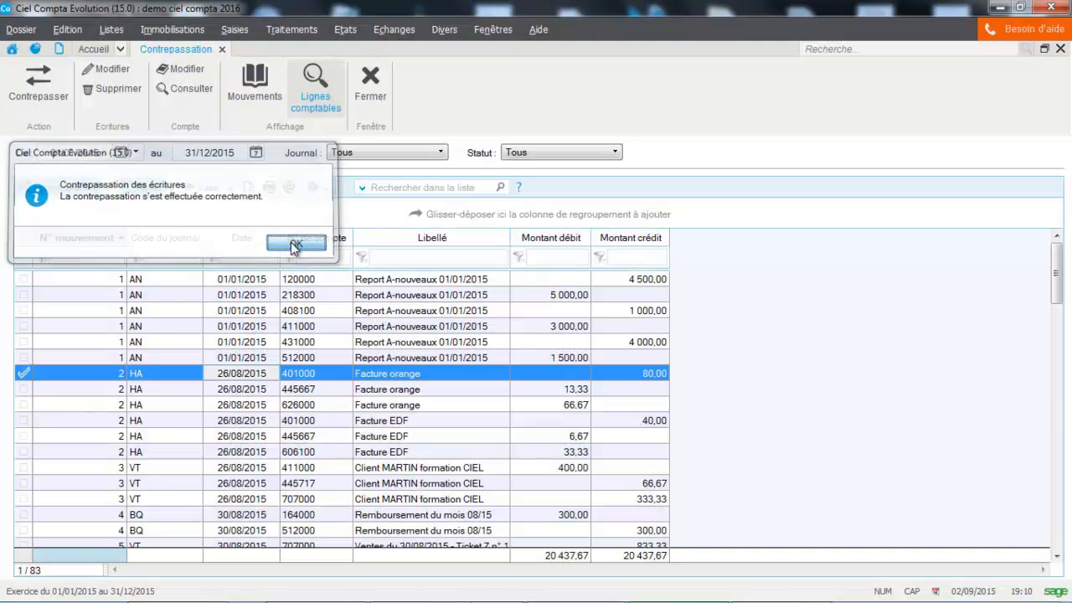